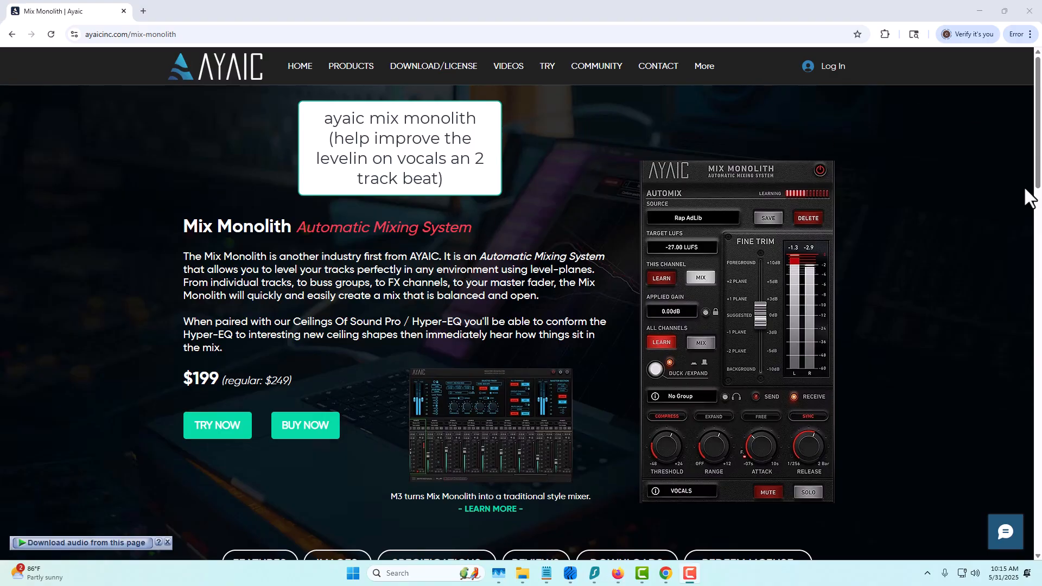
Step: Review the Mix Monolith product page, including its description, price, feature list and 2-Pass Process section
scroll(738, 129, "down", 1)
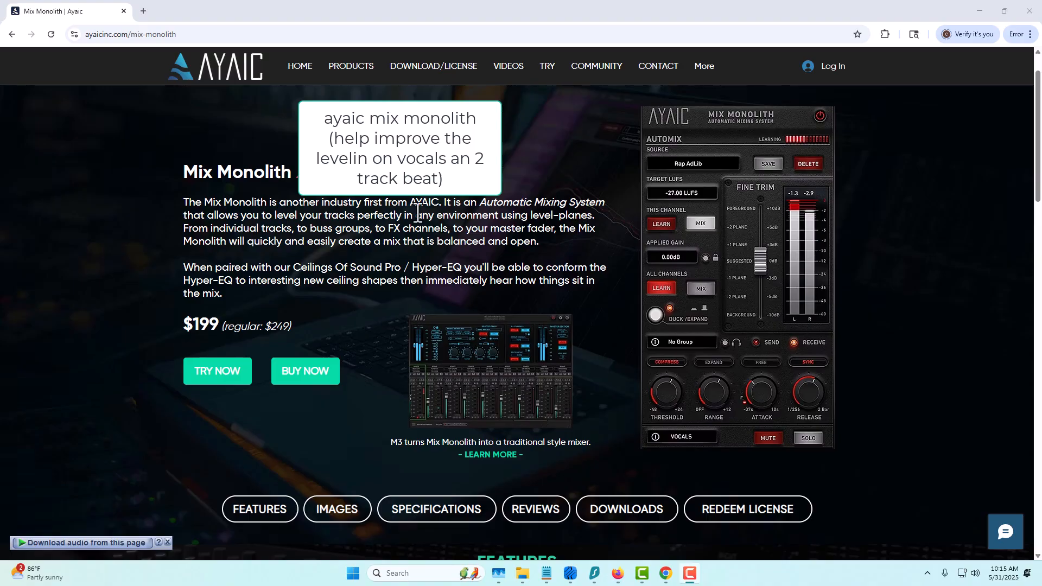
scroll(253, 235, "down", 1)
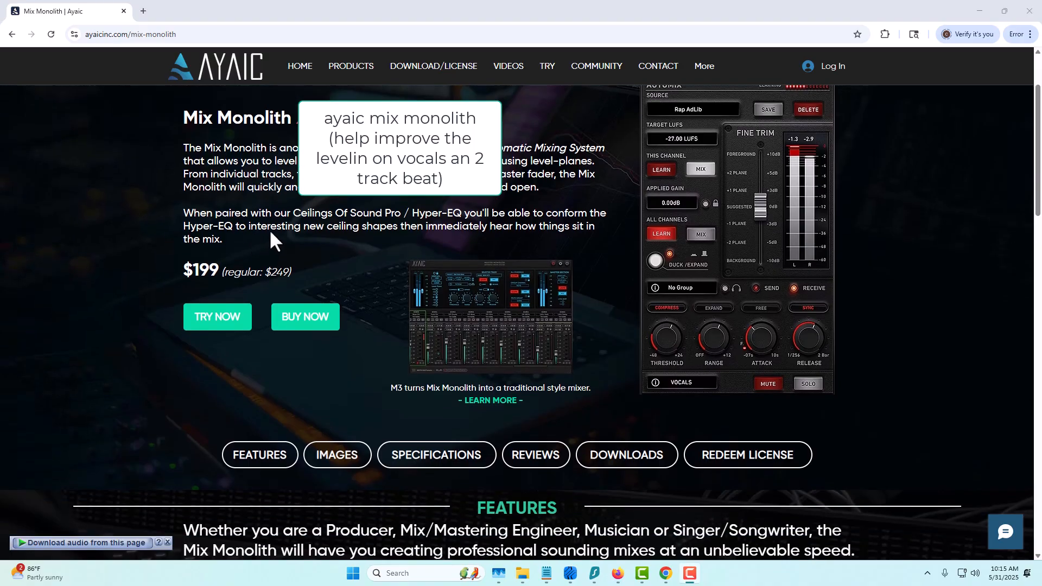
scroll(273, 229, "down", 4)
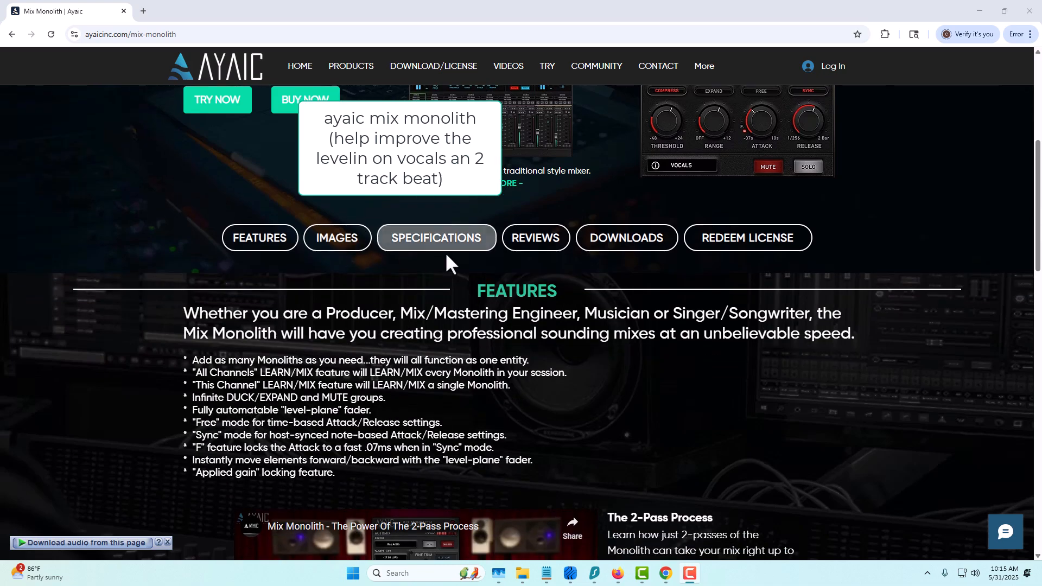
scroll(268, 277, "up", 5)
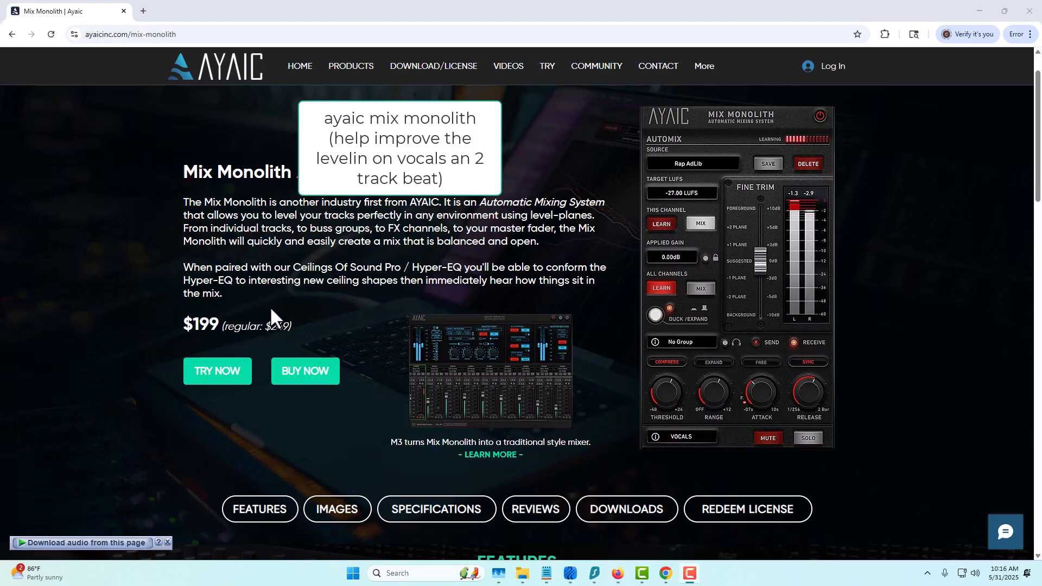
scroll(326, 309, "down", 3)
scroll(459, 355, "down", 3)
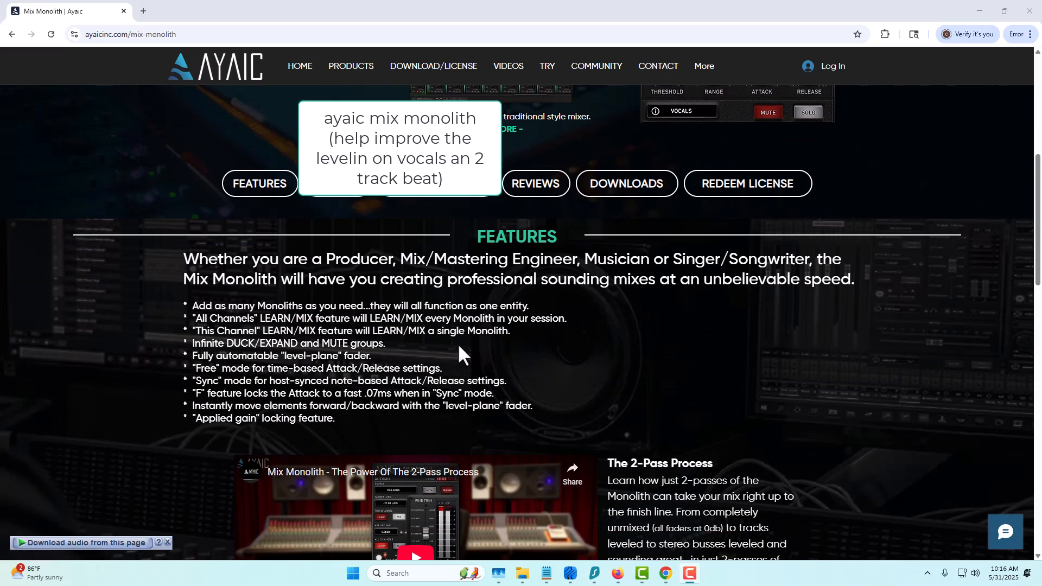
scroll(444, 330, "down", 1)
scroll(444, 329, "down", 2)
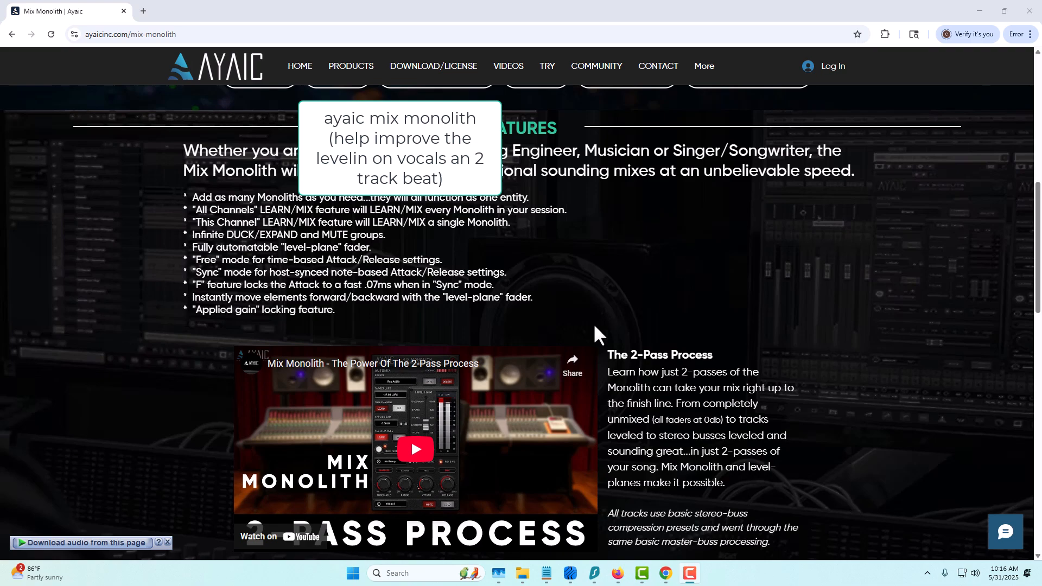
Step: Switch to Studio One and listen to the instrumental from bar 18 with the vocal muted, stopping playback after the passage
left_click(569, 575)
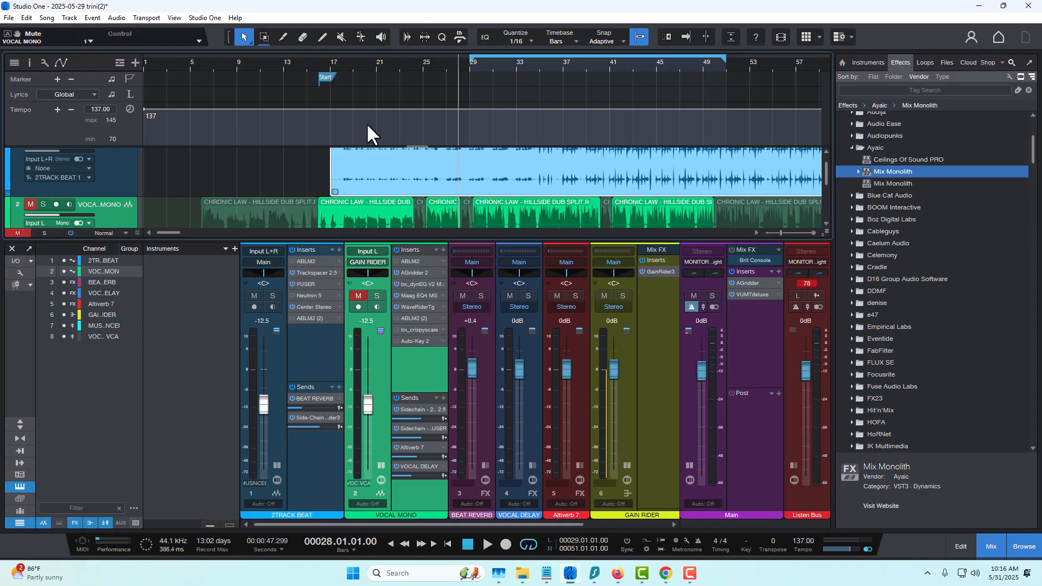
left_click(343, 60)
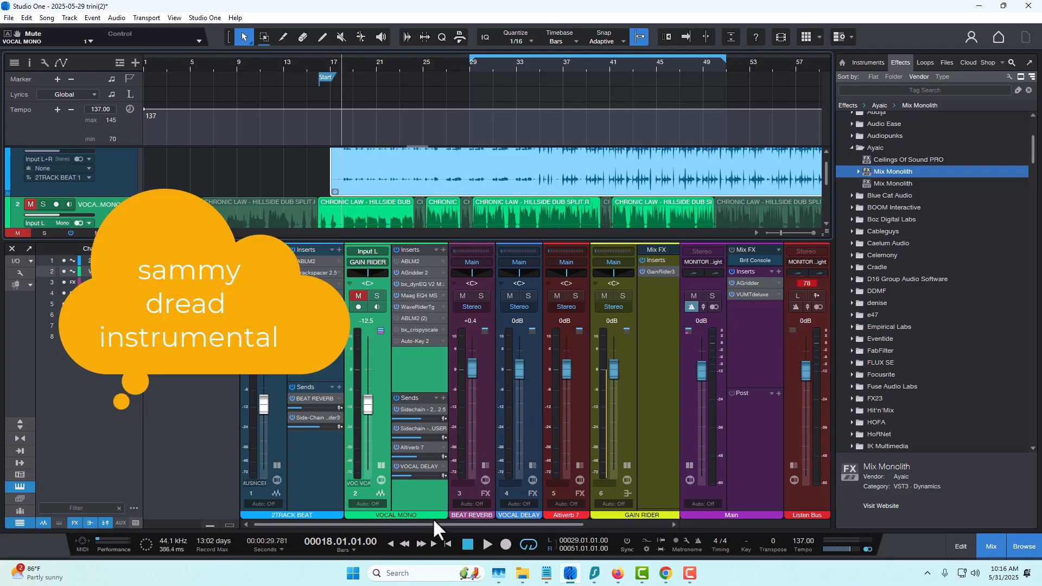
left_click(487, 546)
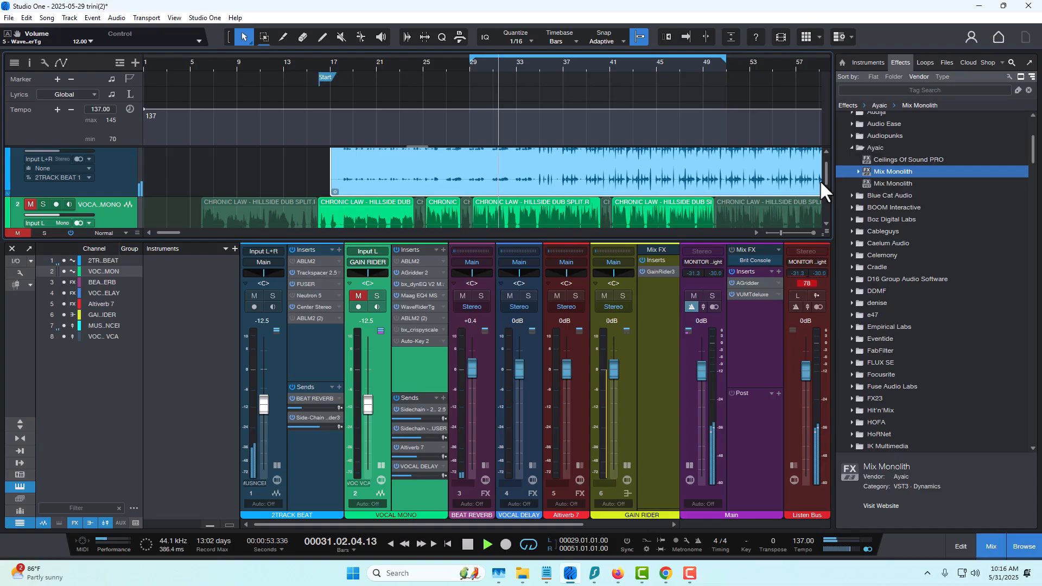
left_click_drag(827, 180, 825, 187)
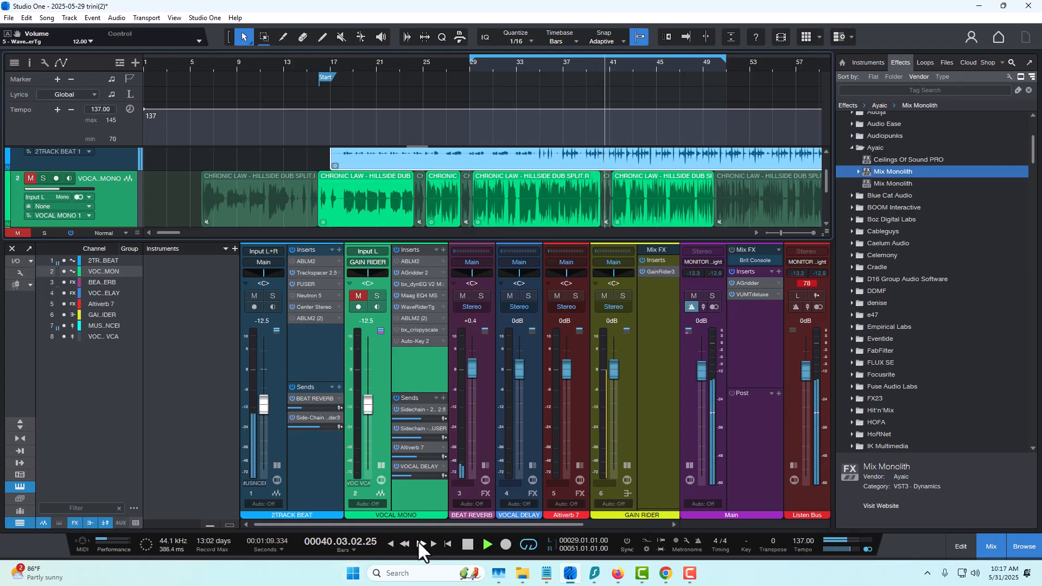
left_click(469, 545)
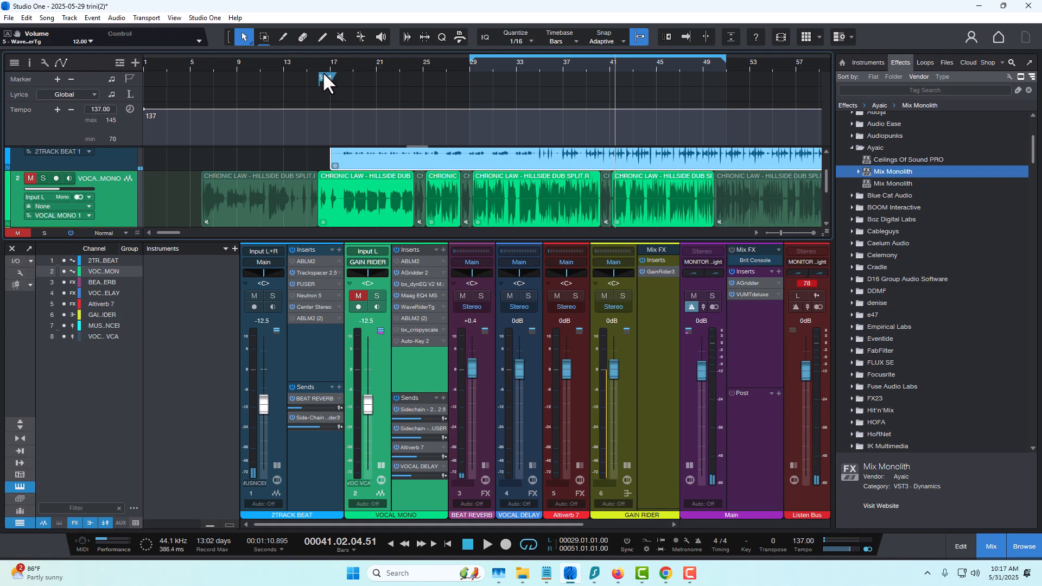
Step: Unmute VOCAL MONO, mute 2TRACK BEAT, and listen to the vocal alone from bar 18
left_click(341, 63)
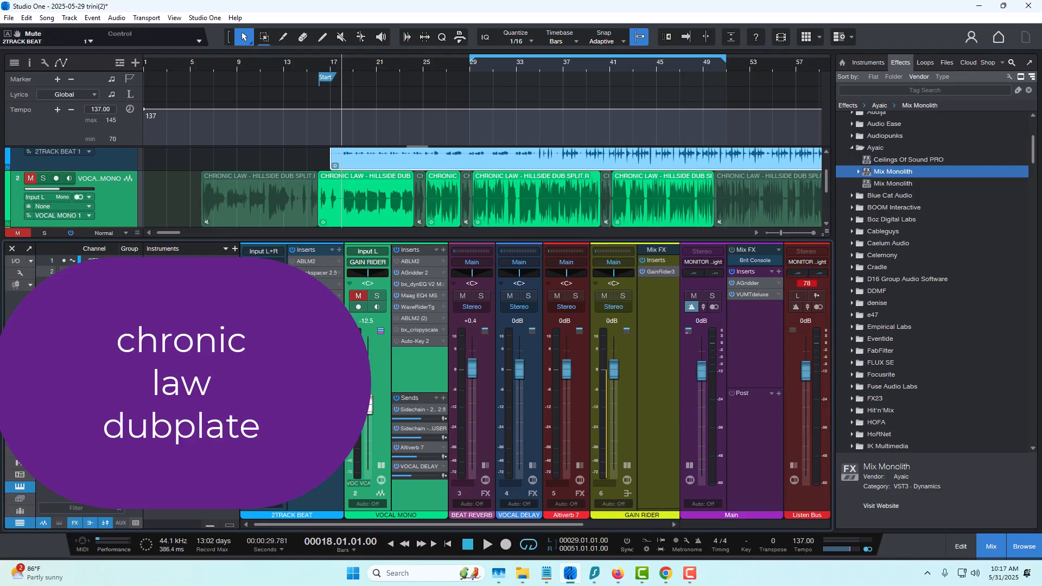
left_click(356, 294)
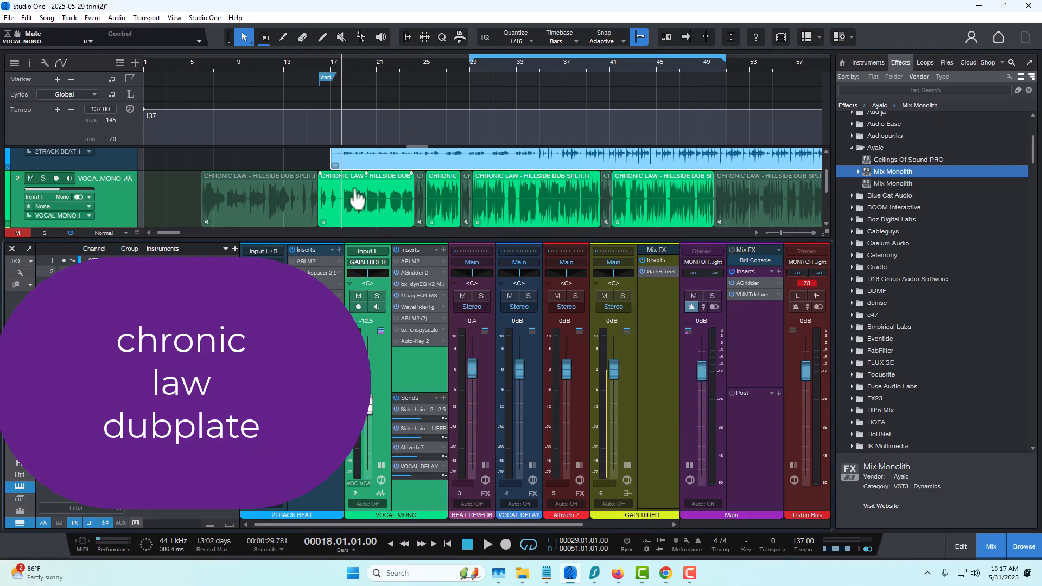
left_click(485, 544)
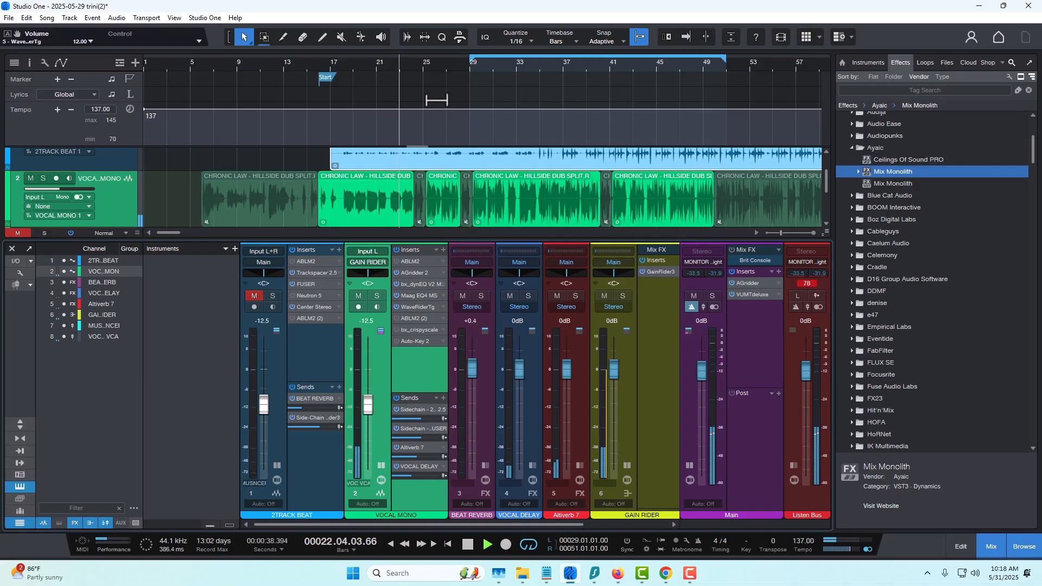
left_click_drag(414, 63, 400, 103)
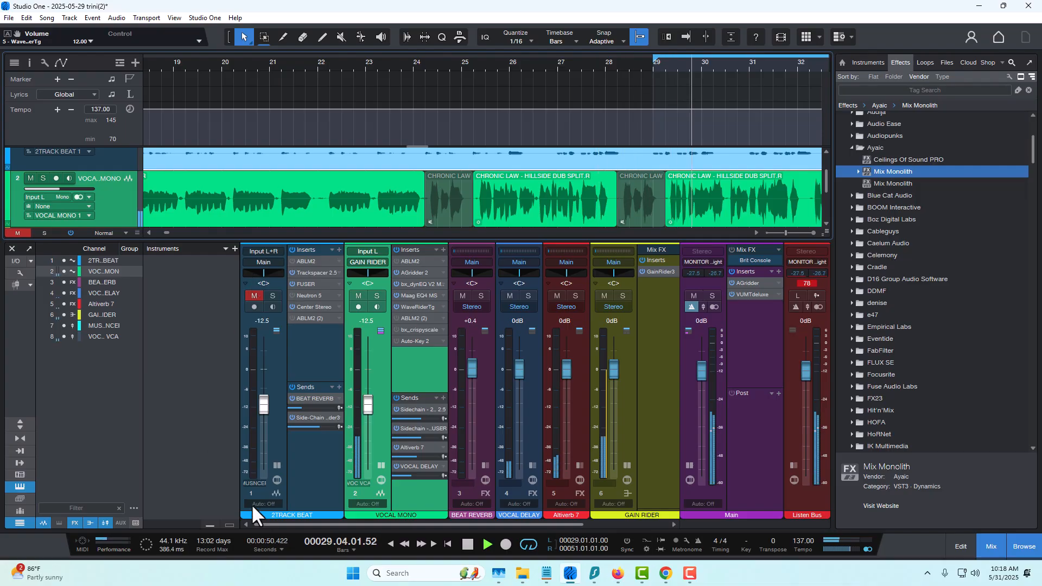
left_click(469, 545)
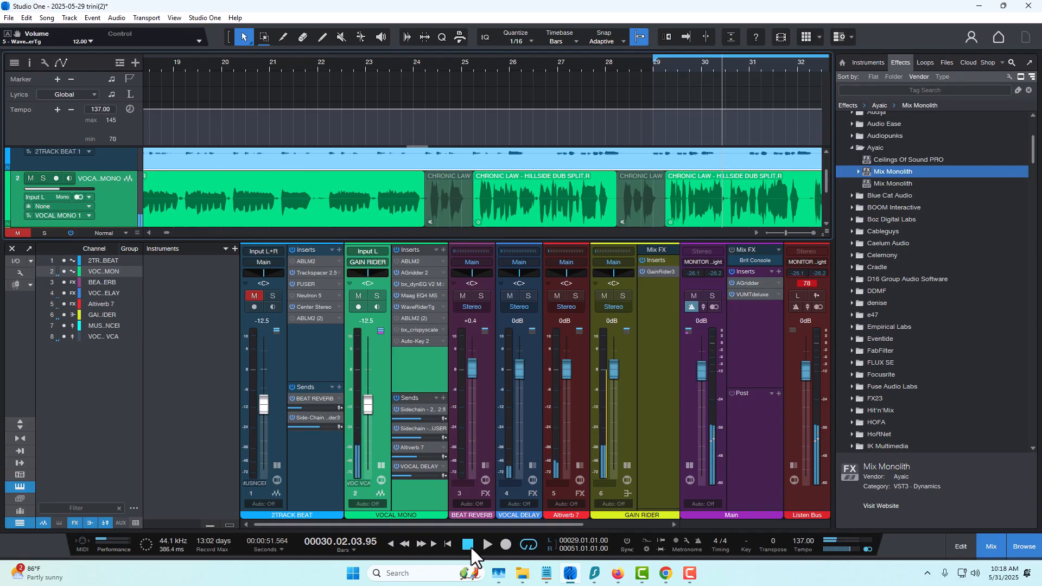
Step: Unmute 2TRACK BEAT and play the beat and vocal together from bar 17, stopping after the passage
mouse_move(575, 66)
left_mouse_down()
mouse_move(576, 52)
mouse_move(583, 61)
left_mouse_up()
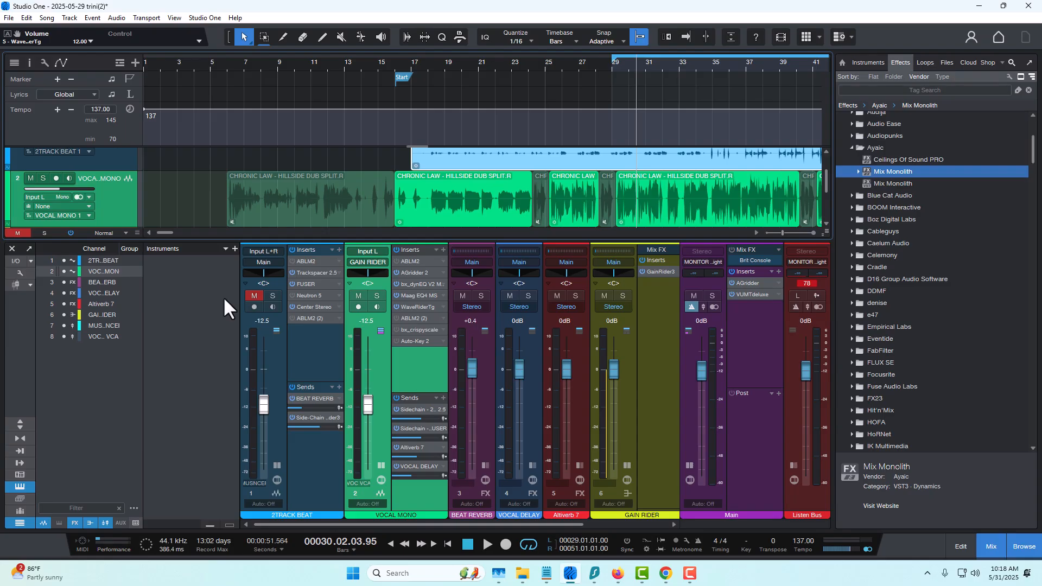
left_click(249, 296)
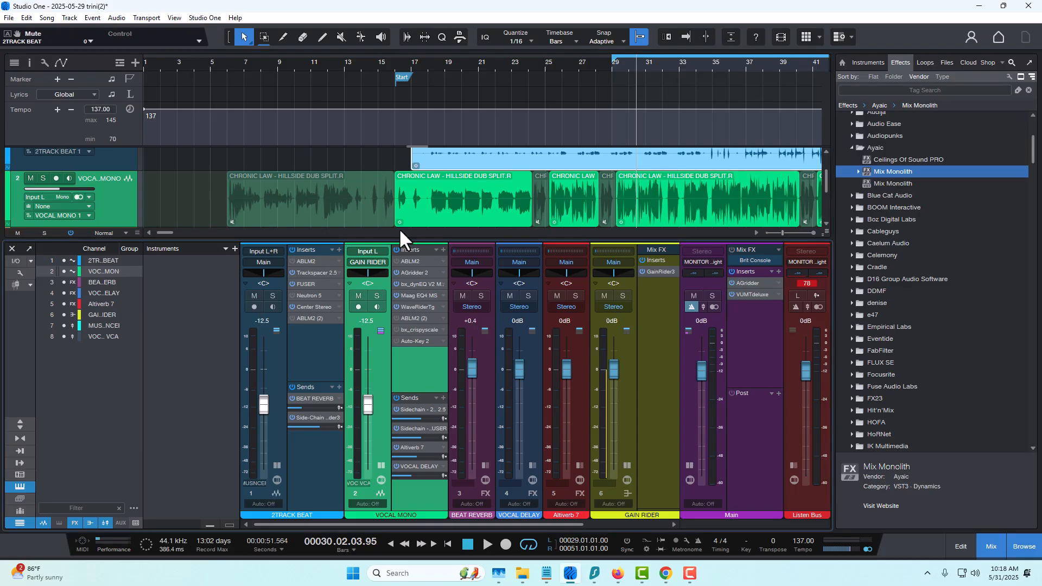
left_click(418, 61)
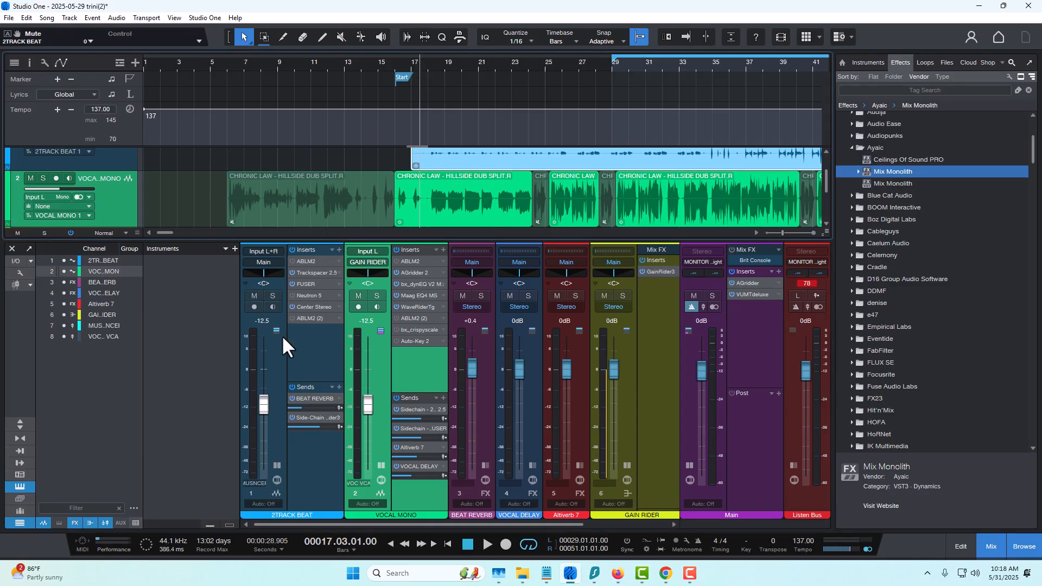
left_click(483, 545)
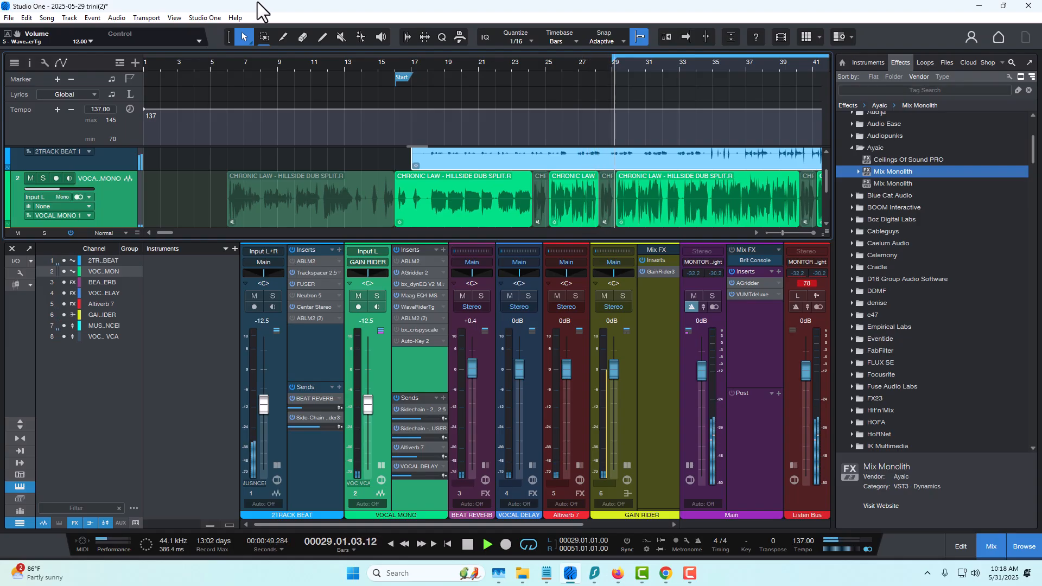
left_click(466, 543)
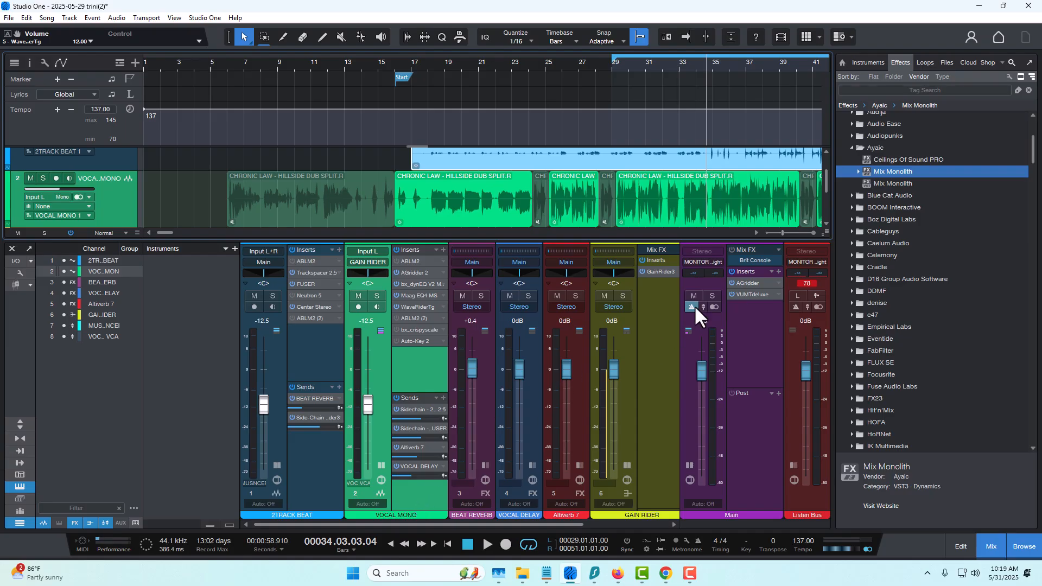
Step: Inspect the SALTZL plugin inside the AGridder 2 insert on VOCAL MONO and close the plugin window
right_click(413, 271)
left_click(413, 281)
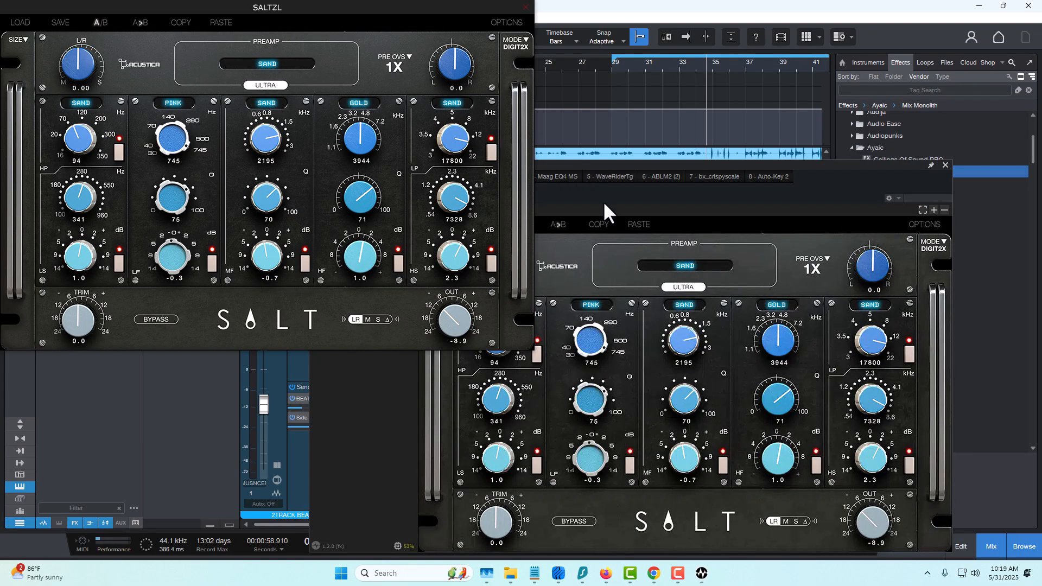
left_click(606, 198)
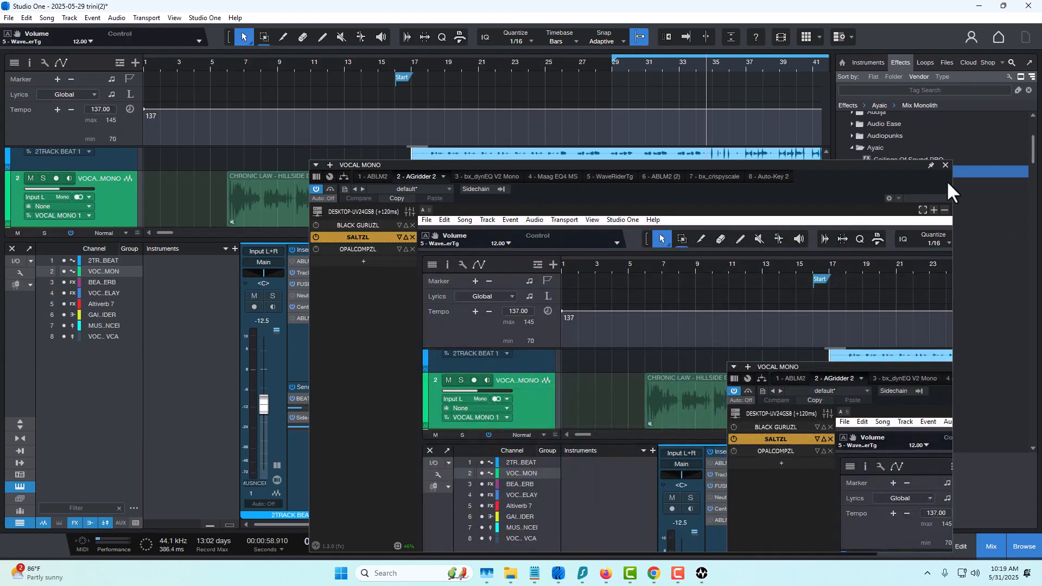
left_click(946, 165)
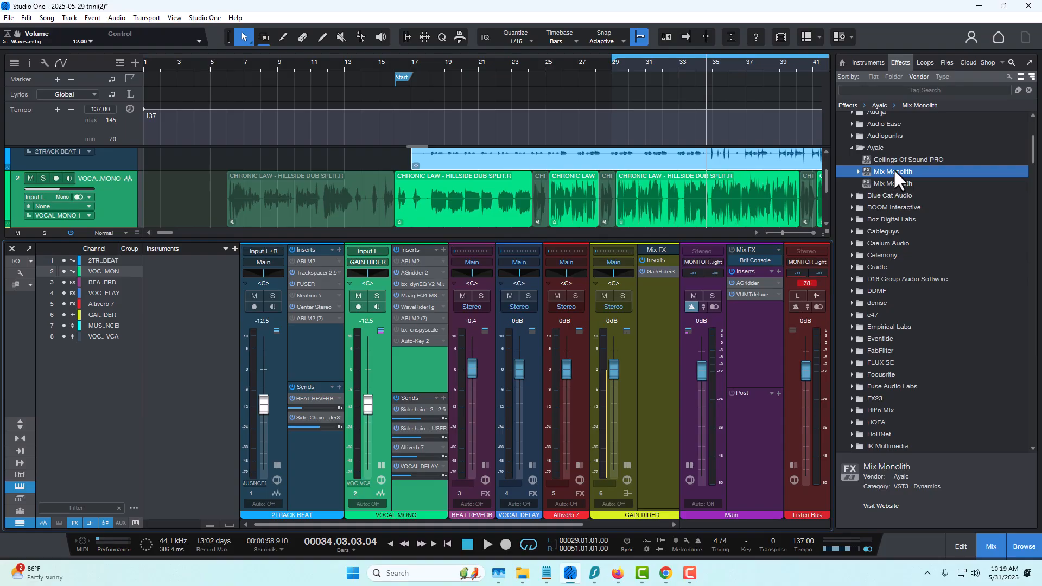
Step: Add Mix Monolith as the last insert on VOCAL MONO and load its Lead Vocal factory preset
left_click_drag(894, 172, 429, 355)
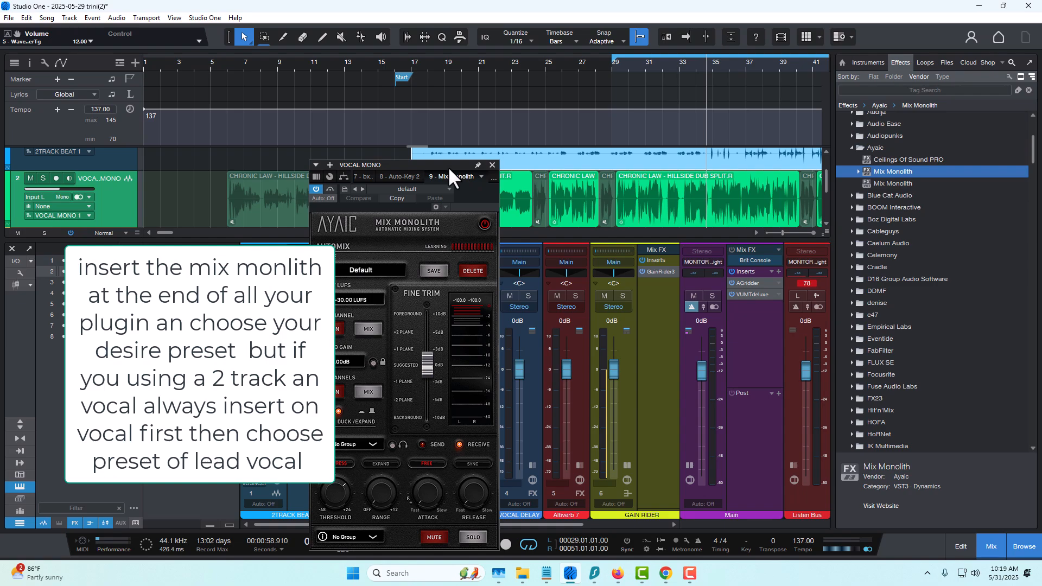
left_click_drag(448, 166, 819, 100)
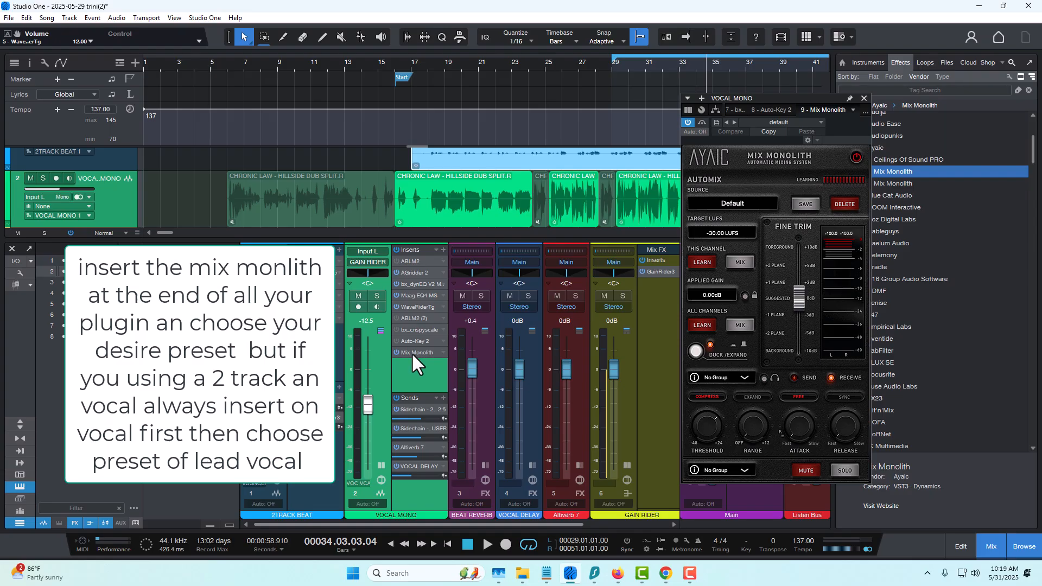
left_click(729, 202)
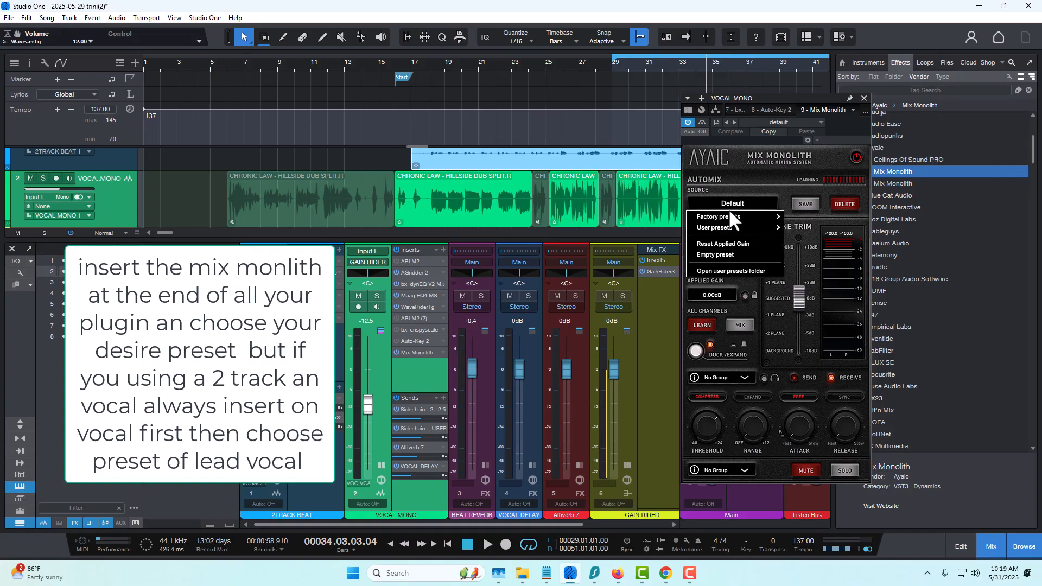
mouse_move(731, 218)
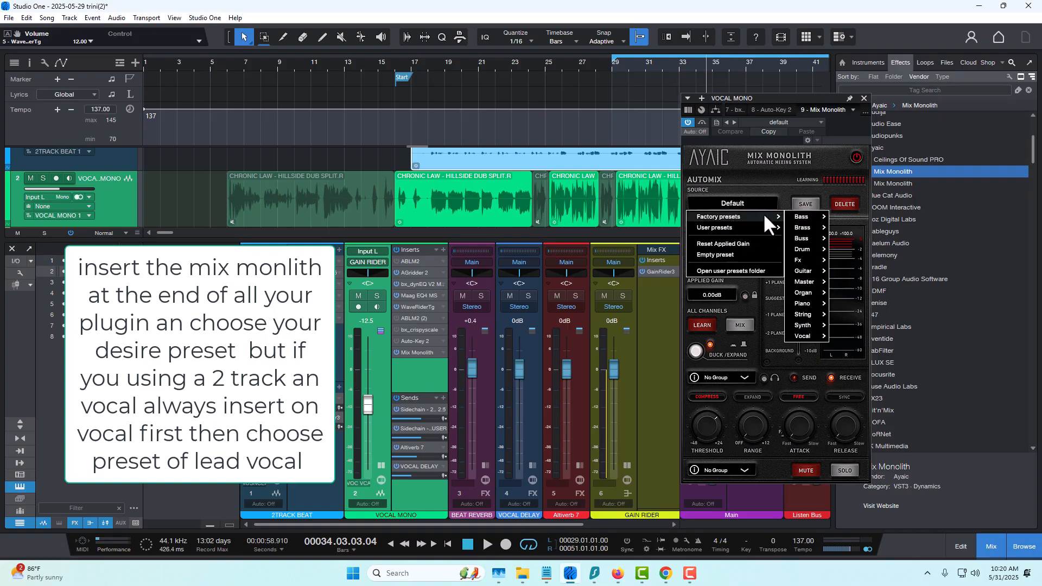
mouse_move(822, 217)
mouse_move(802, 334)
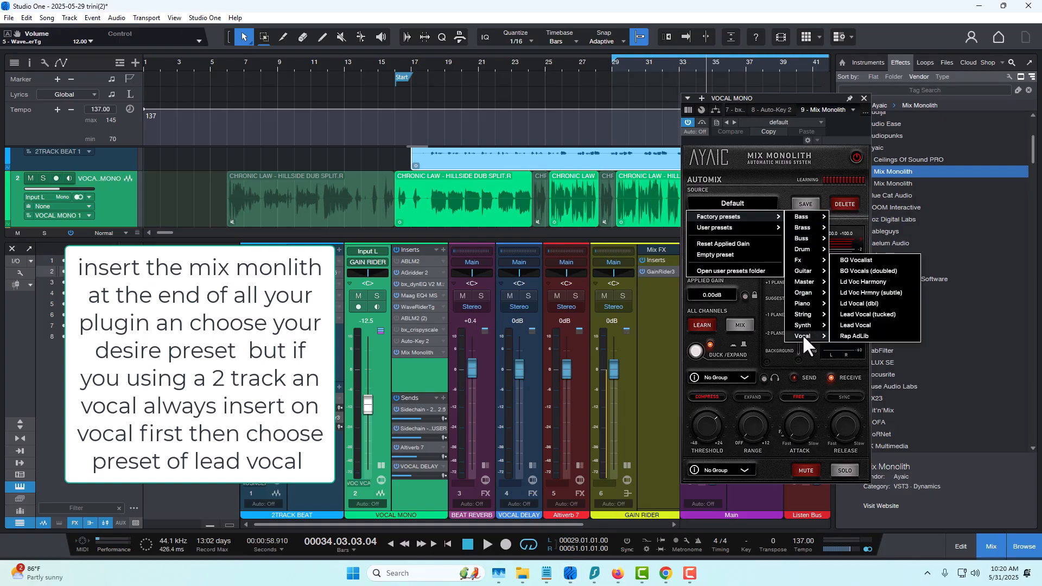
left_click(854, 324)
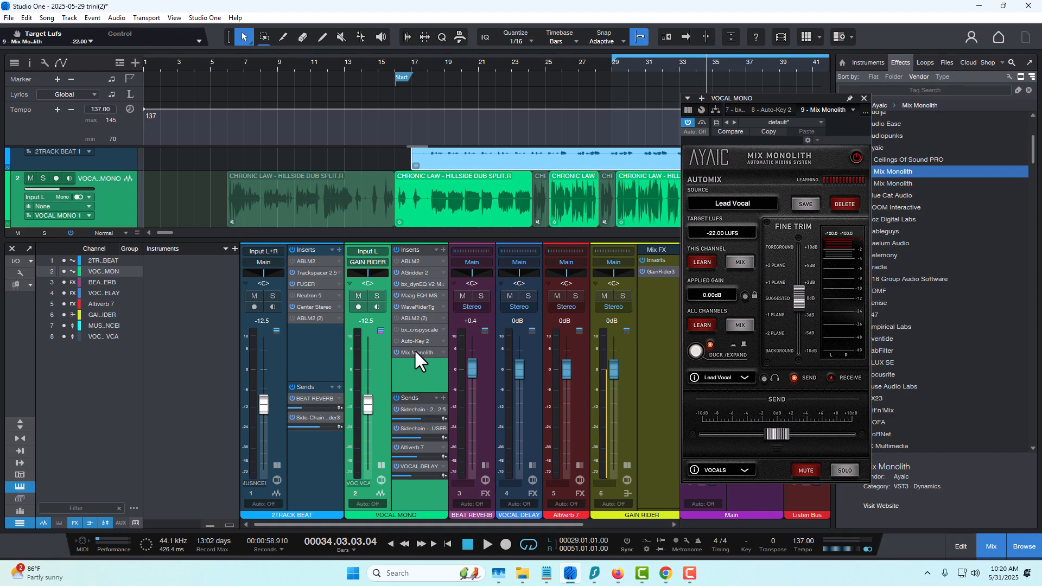
Step: Copy the vocal's Mix Monolith insert to the end of the 2TRACK BEAT inserts and set the copy to Receive
left_click_drag(416, 352, 308, 360)
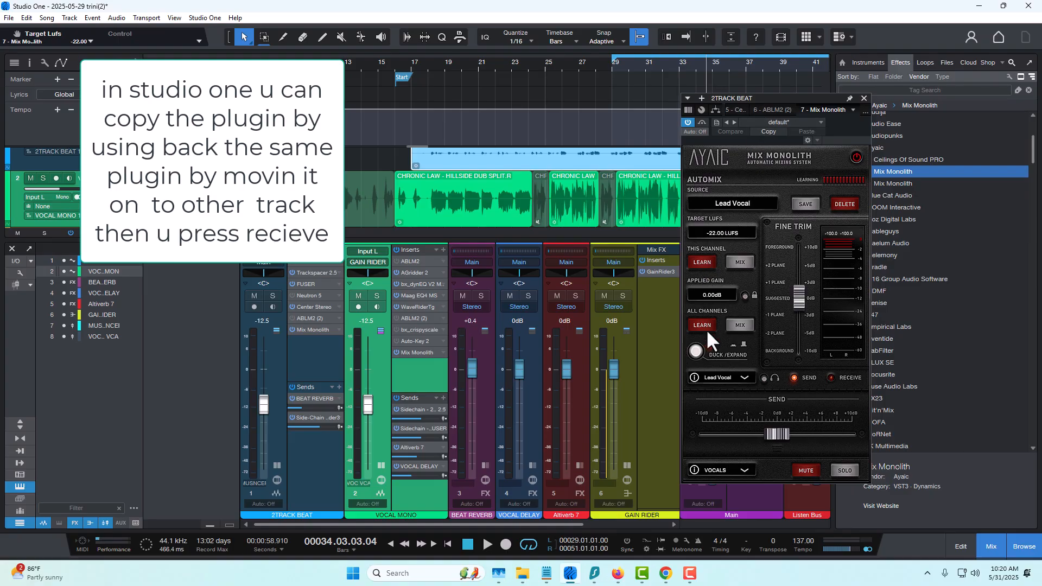
left_click(832, 377)
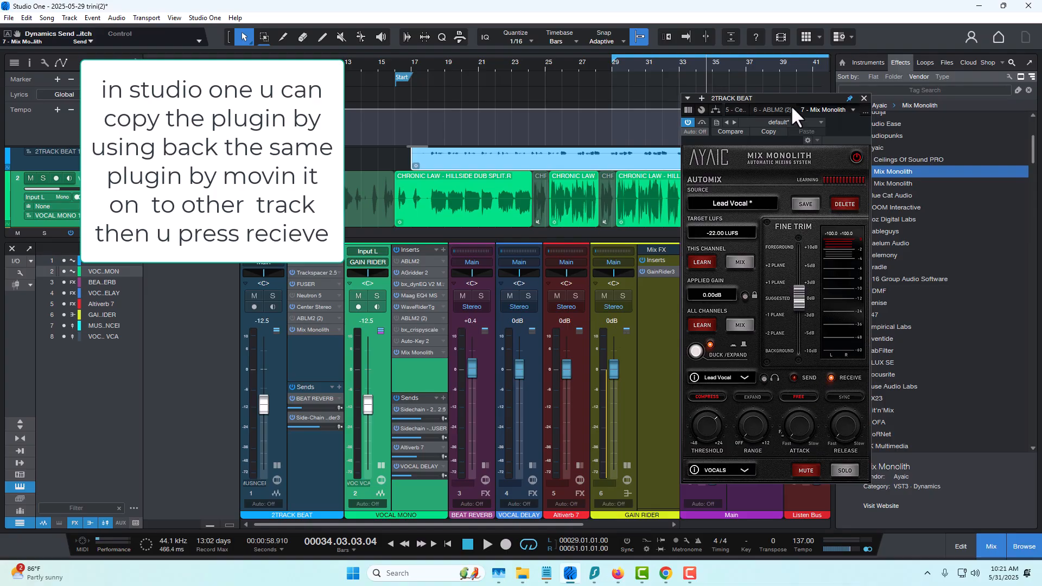
Step: Play the beat and vocal briefly from bar 29 with Mix Monolith on both tracks, and stop playback
left_click(617, 64)
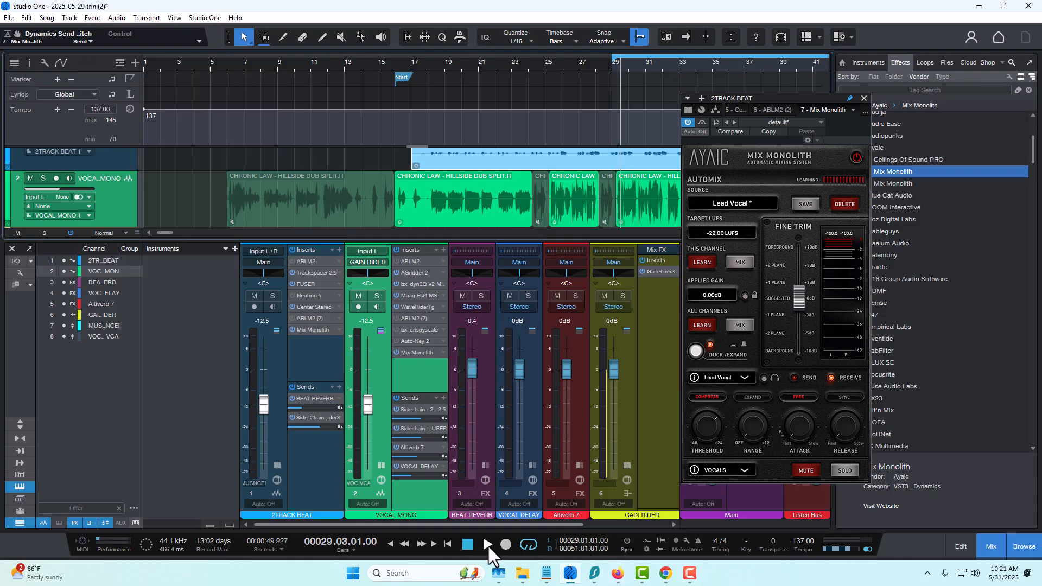
left_click(488, 544)
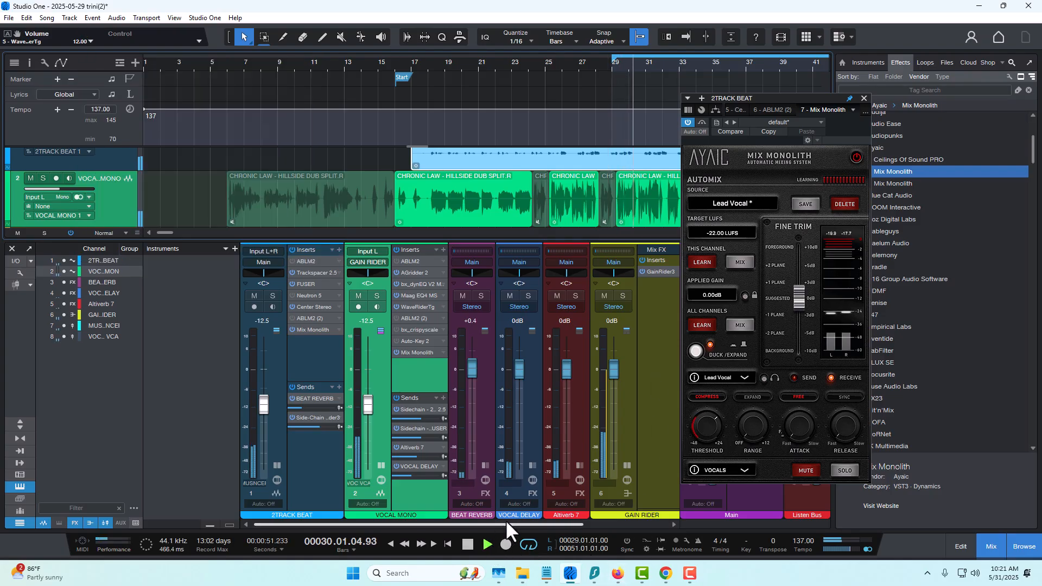
left_click(468, 545)
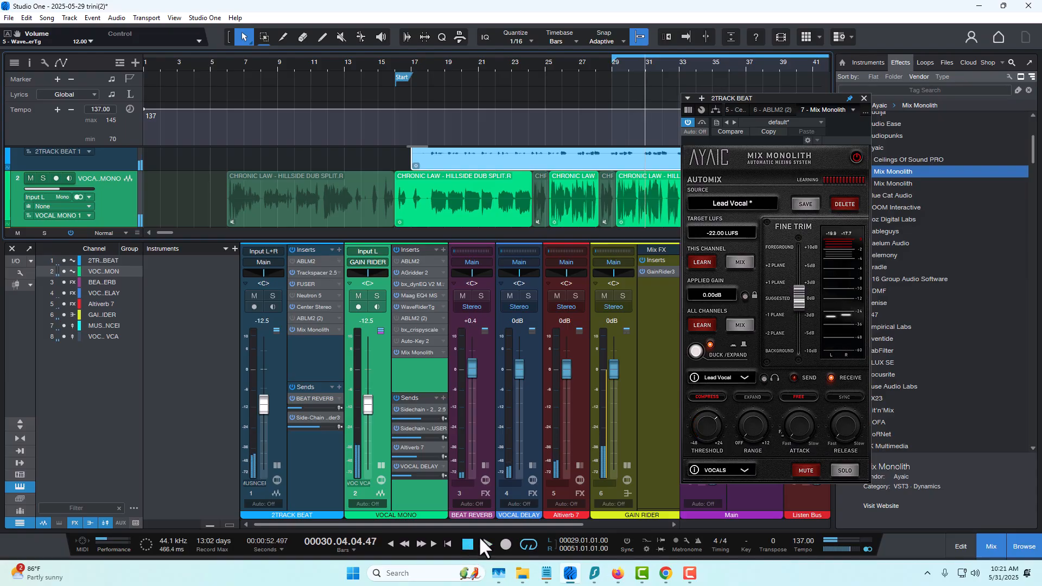
Step: Turn on sidechain listening in the beat's Mix Monolith, start playback, and set the compressor threshold to -18.7 dB
left_click(763, 379)
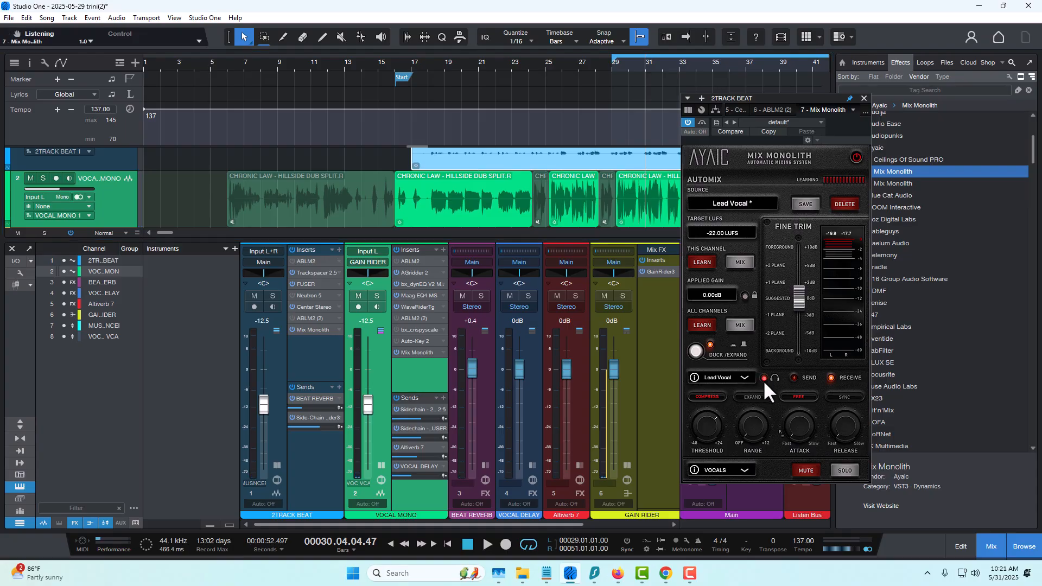
left_click(485, 544)
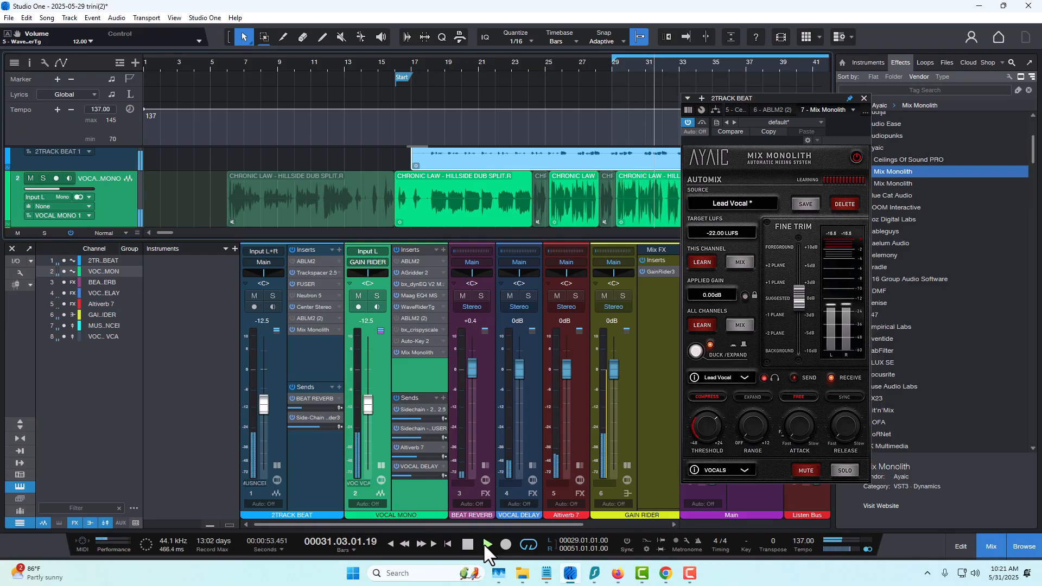
mouse_move(709, 436)
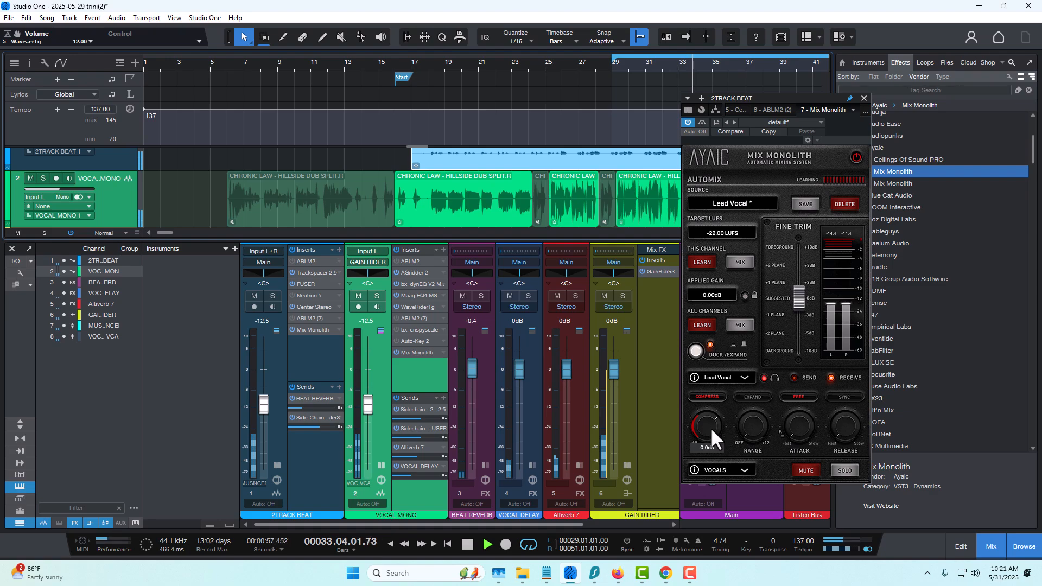
left_click_drag(711, 428, 702, 454)
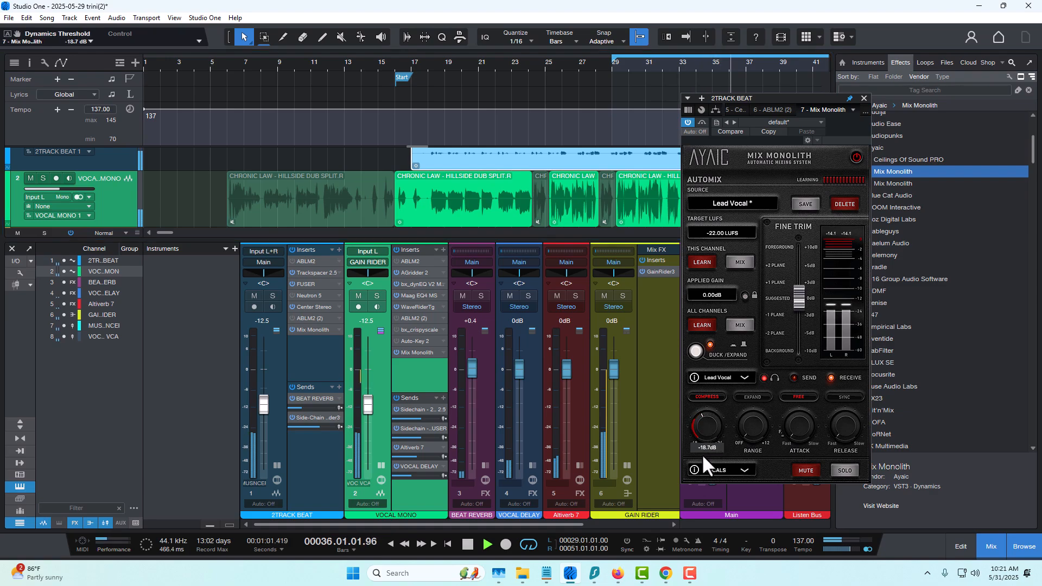
Step: Set the beat's Mix Monolith attack to 1.08 s, stop playback, and turn off sidechain listening
mouse_move(799, 428)
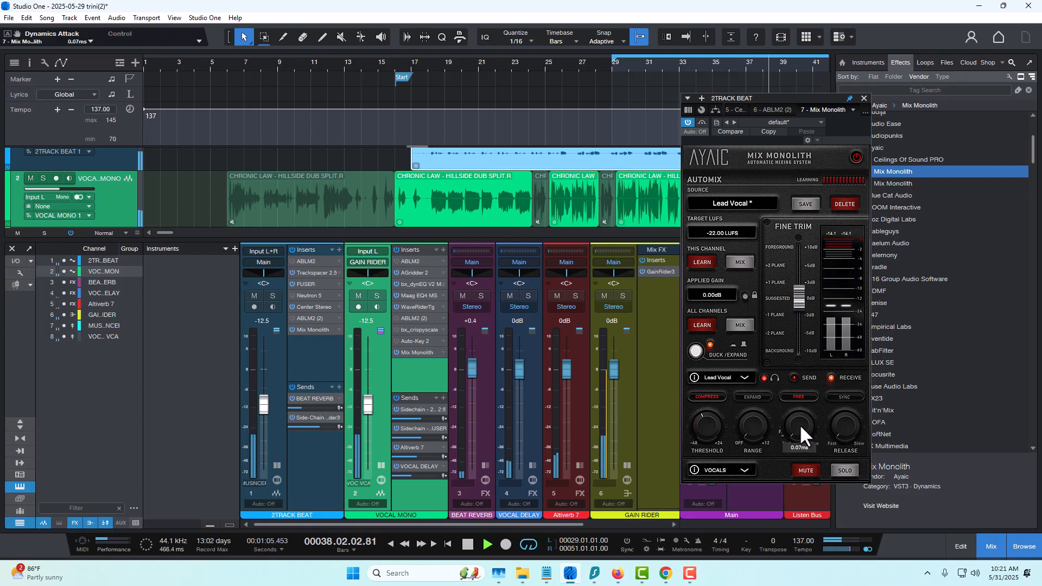
mouse_move(800, 425)
left_mouse_down()
mouse_move(800, 410)
mouse_move(789, 420)
left_mouse_up()
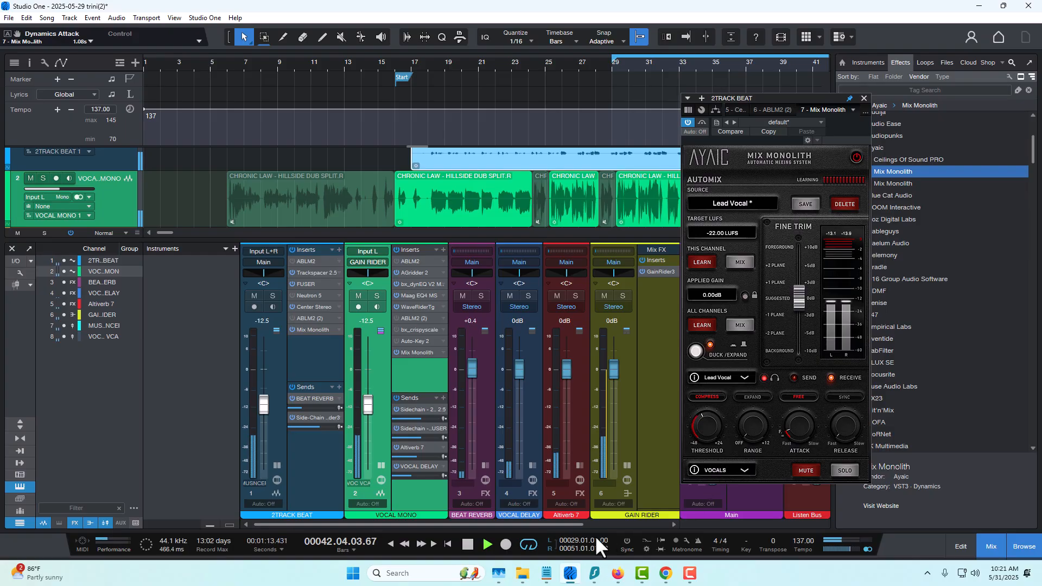
left_click(467, 544)
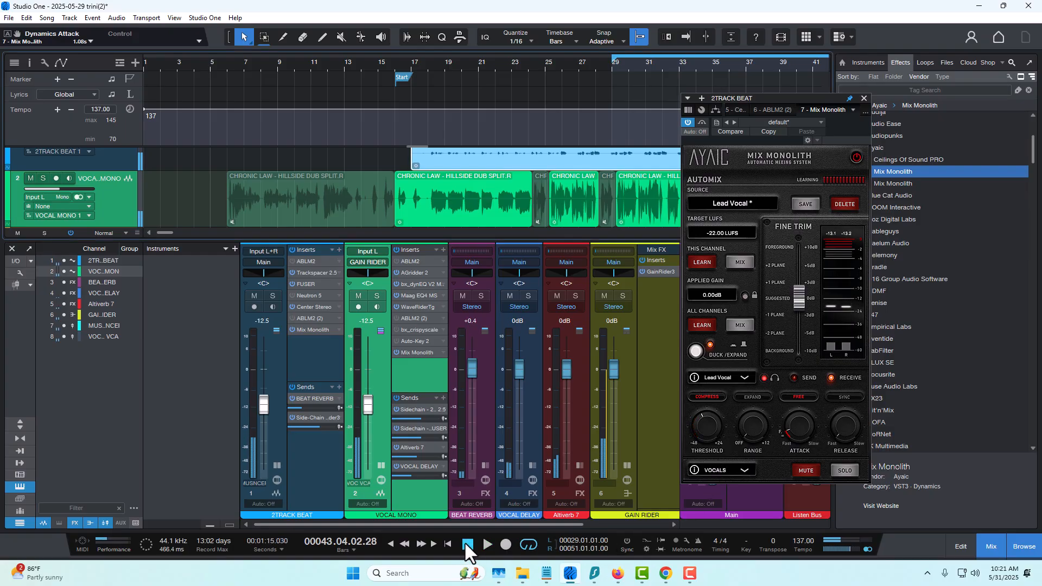
left_click(763, 379)
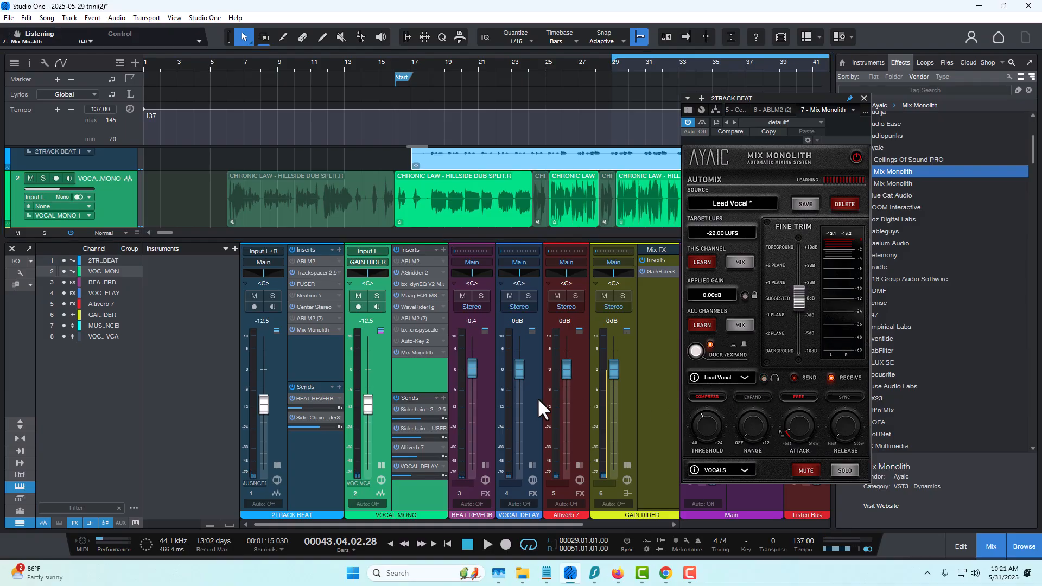
Step: Play the beat and vocal from bar 29 to hear the ducking, and return the stopped playhead to bar 29
left_click(613, 65)
left_click(489, 542)
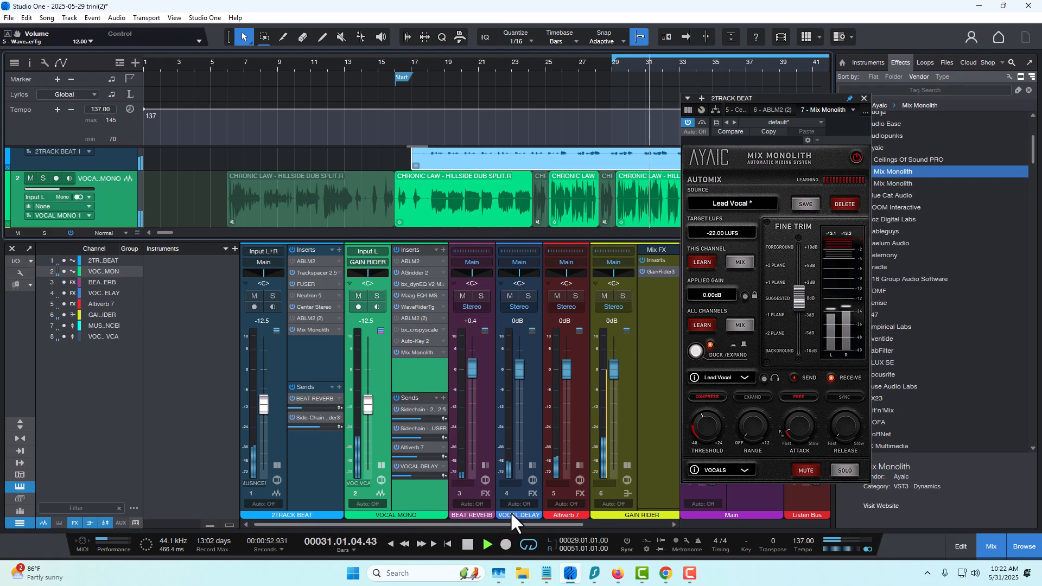
left_click(468, 544)
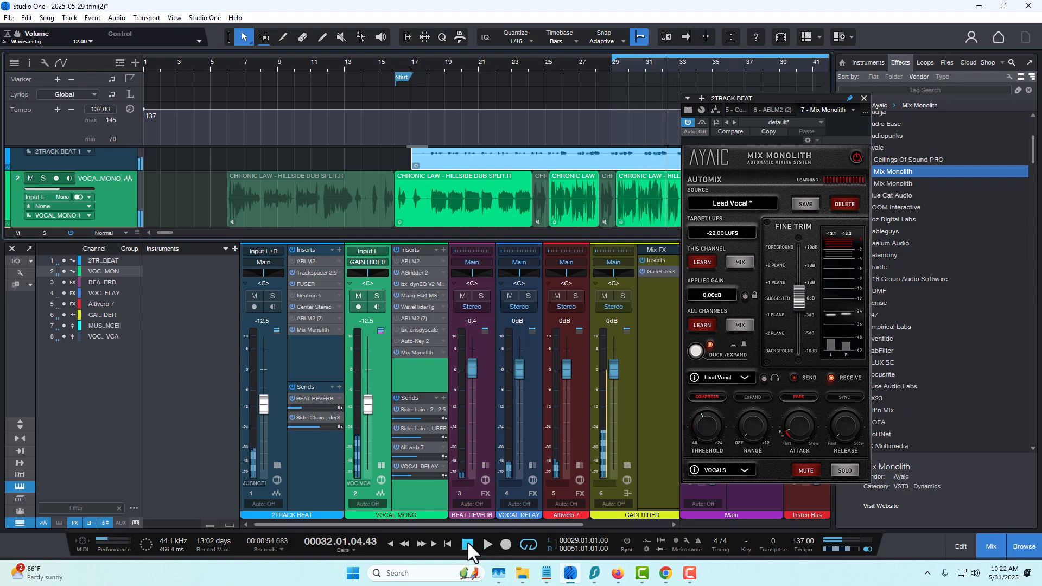
left_click(613, 62)
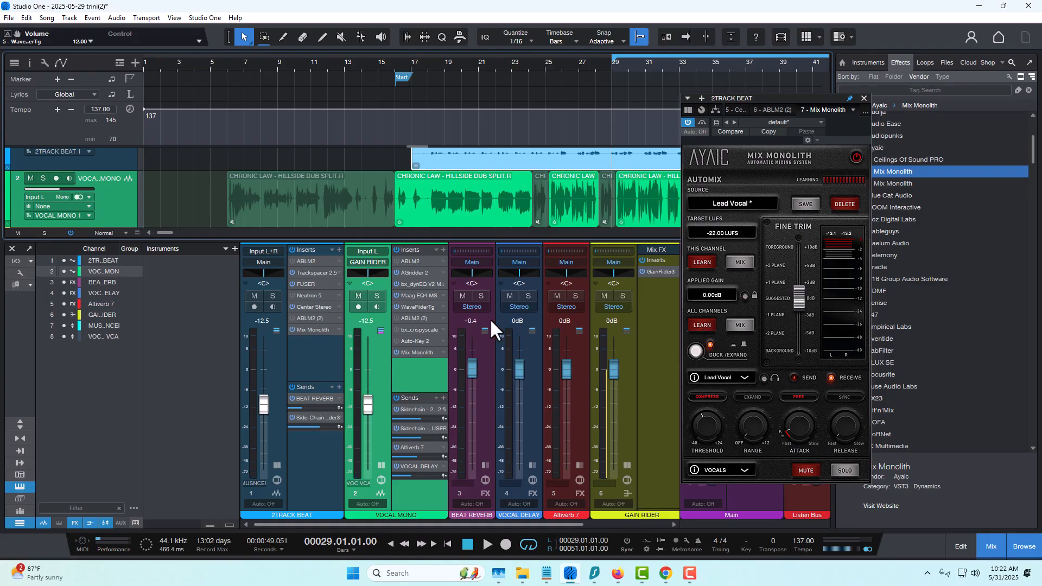
Step: Open the Mix Monolith insert of VOCAL MONO and place its window beside the 2TRACK BEAT instance
right_click(419, 353)
left_click(420, 360)
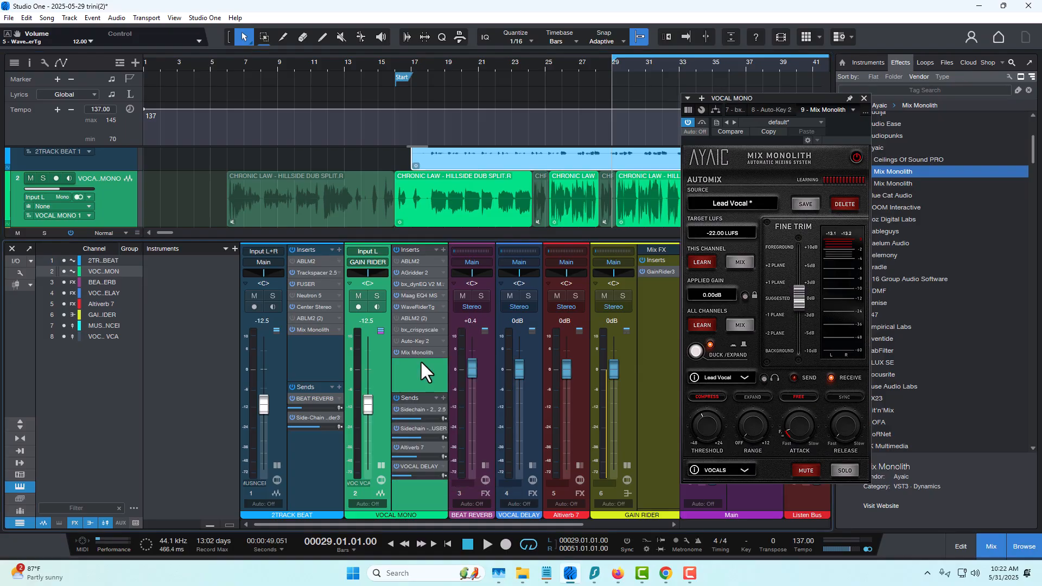
left_click_drag(781, 96, 489, 93)
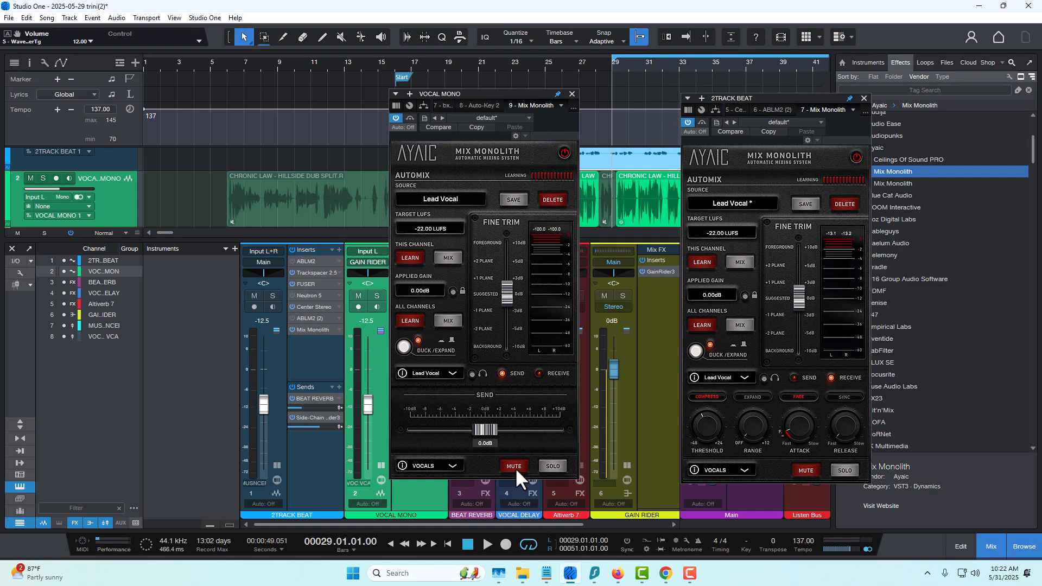
Step: Start playback from bar 29, run Learn on all channels, and apply the automatic Mix to all channels
left_click(487, 545)
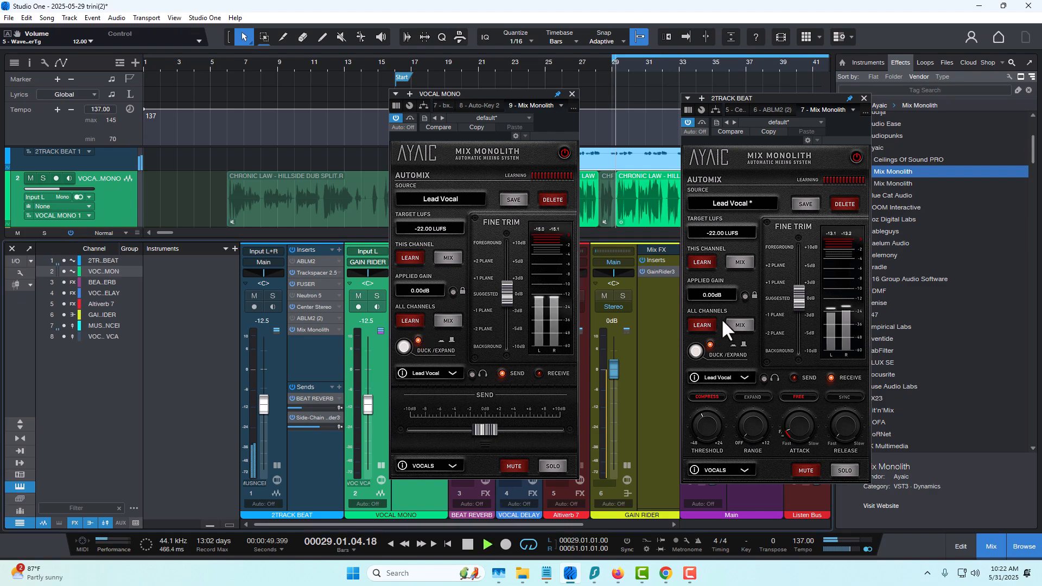
left_click(706, 326)
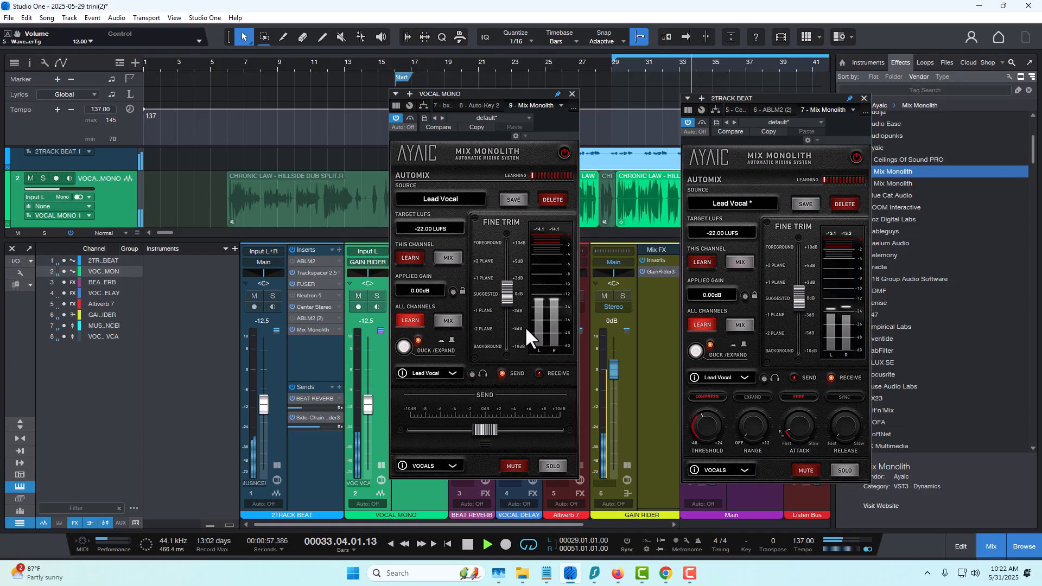
left_click(448, 318)
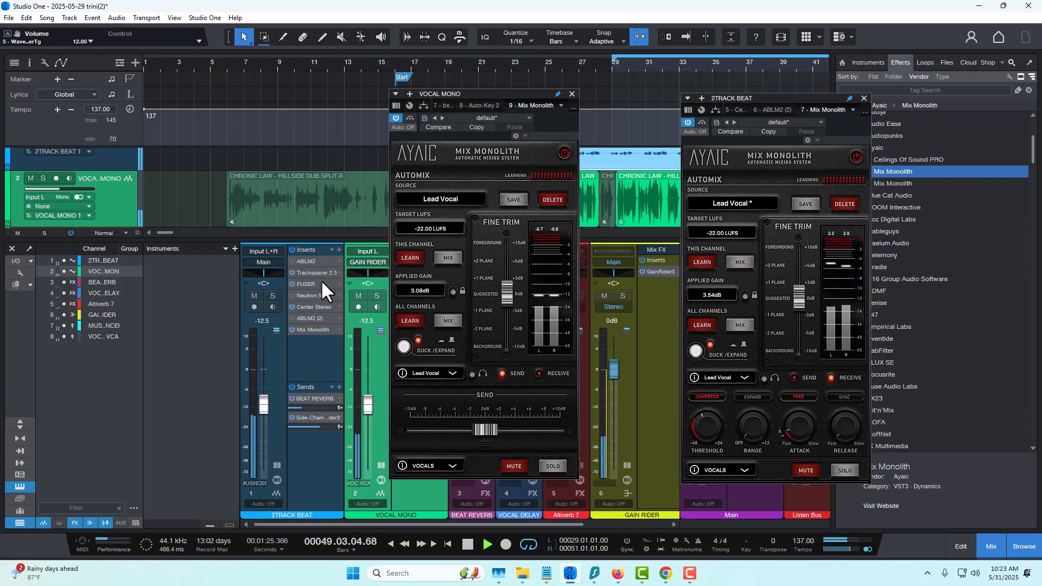
Step: Repeat the all-channels Learn and Mix passes twice from the vocal's Mix Monolith during playback, and stop playback
left_click(408, 321)
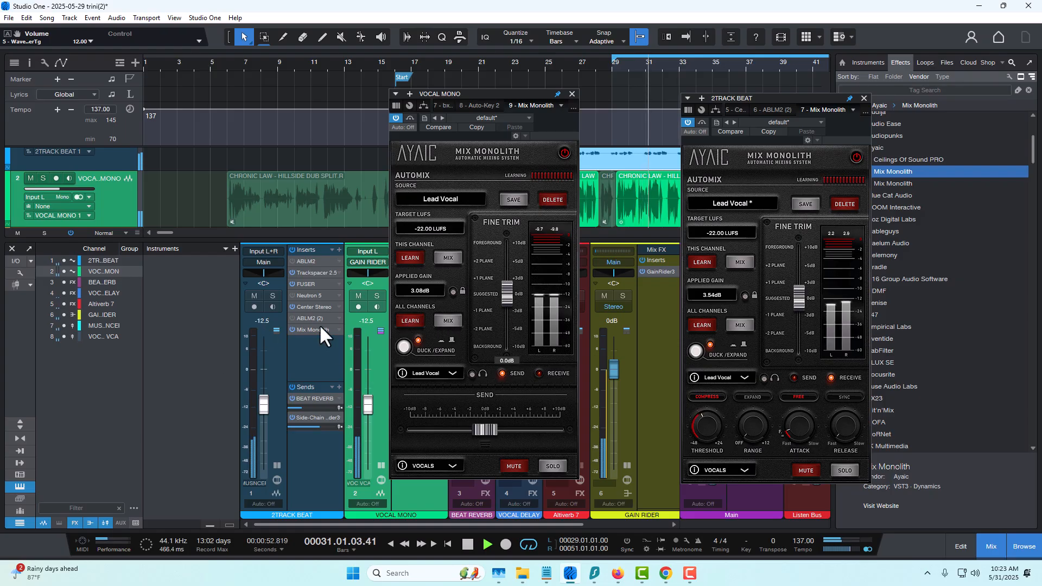
left_click(411, 321)
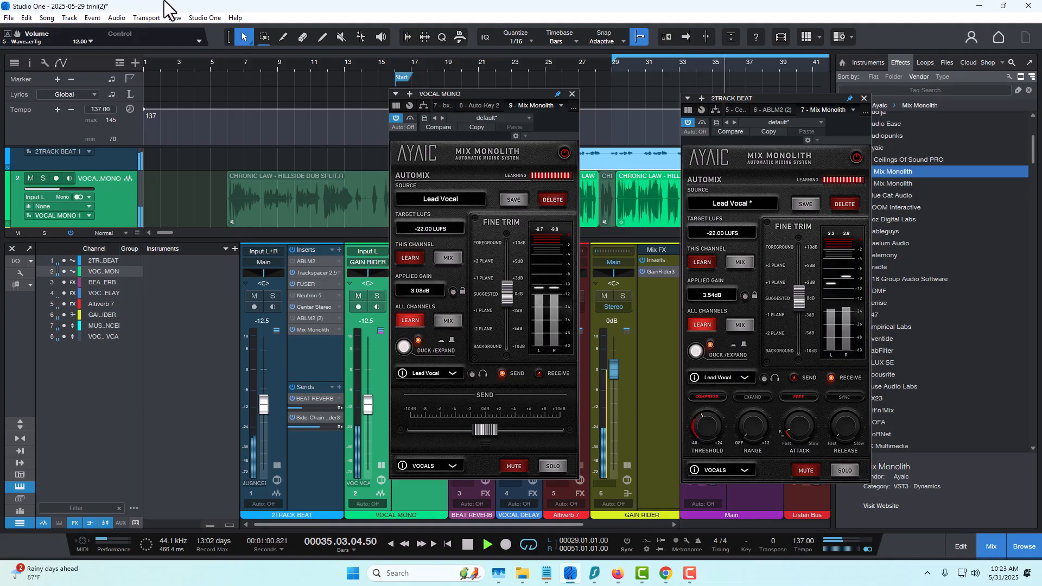
left_click(444, 317)
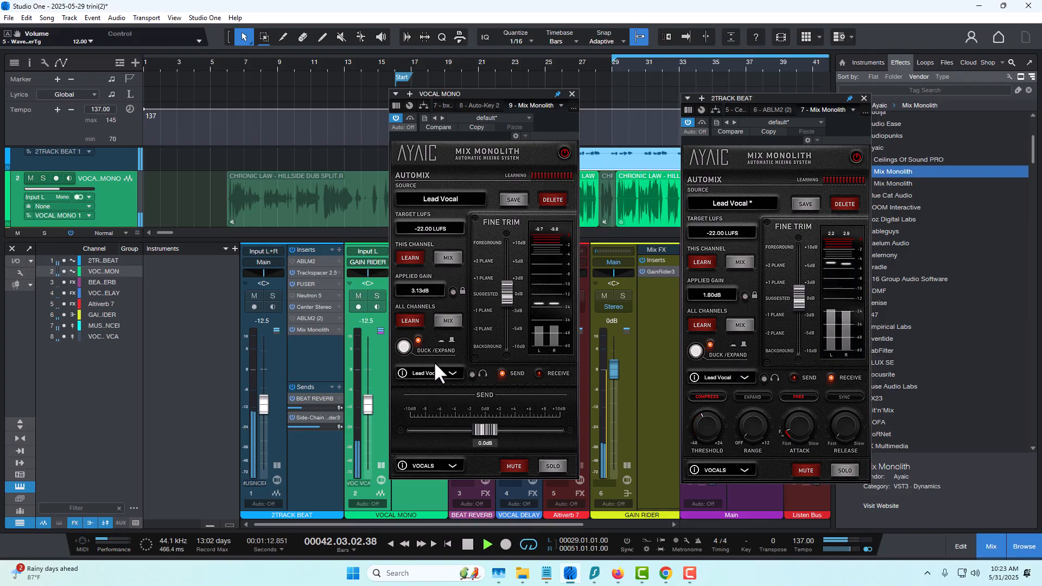
left_click(406, 319)
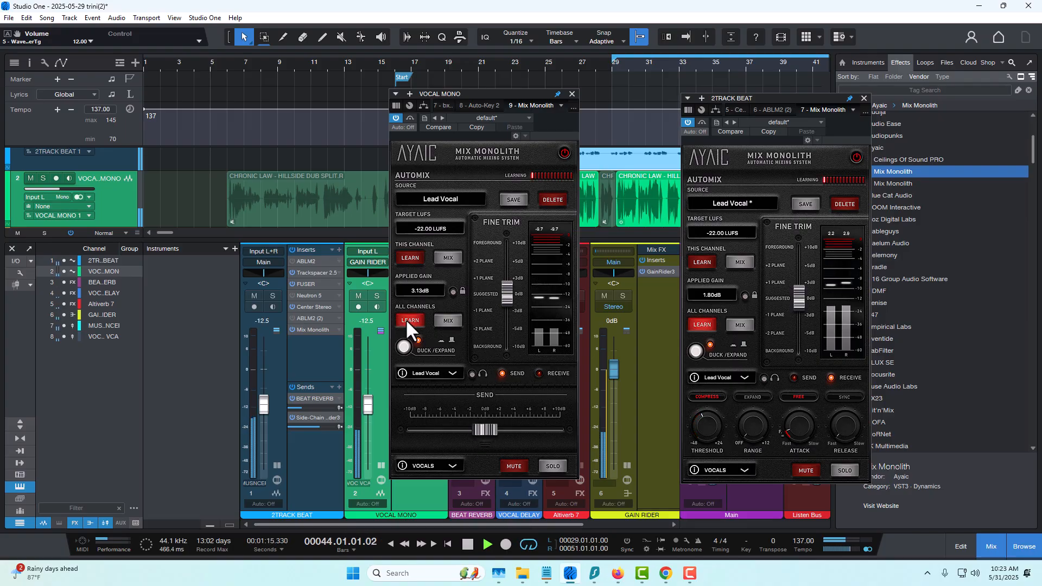
left_click(448, 319)
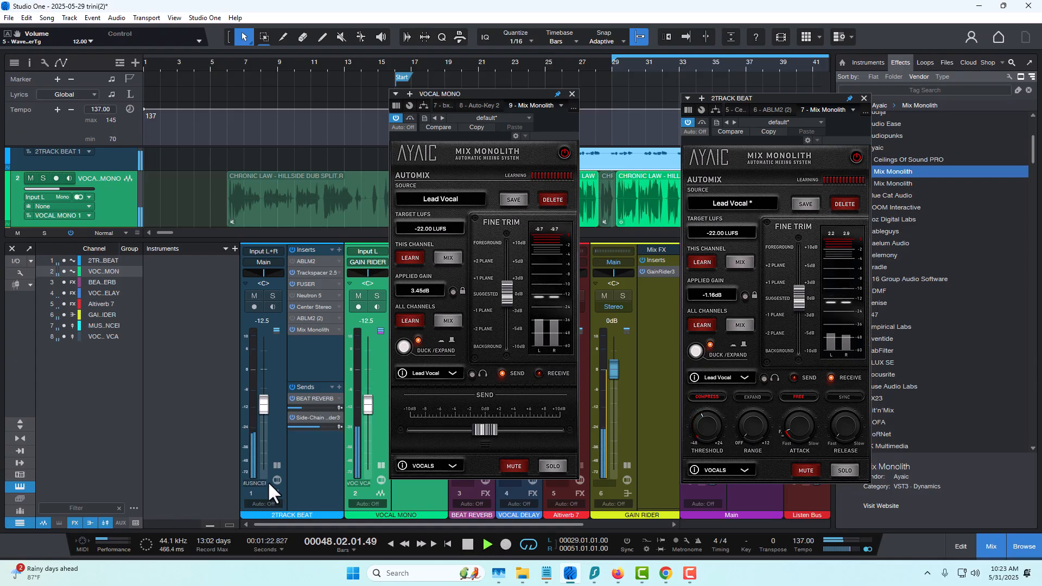
left_click(468, 543)
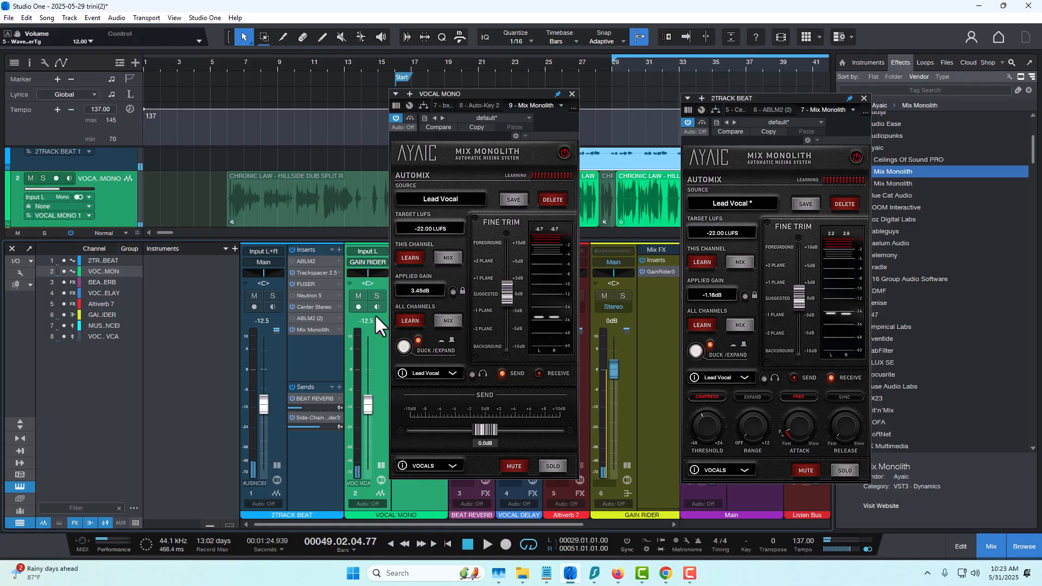
Step: Bypass Mix Monolith on both VOCAL MONO and 2TRACK BEAT, and listen from bar 29 to the unprocessed balance
left_click(396, 118)
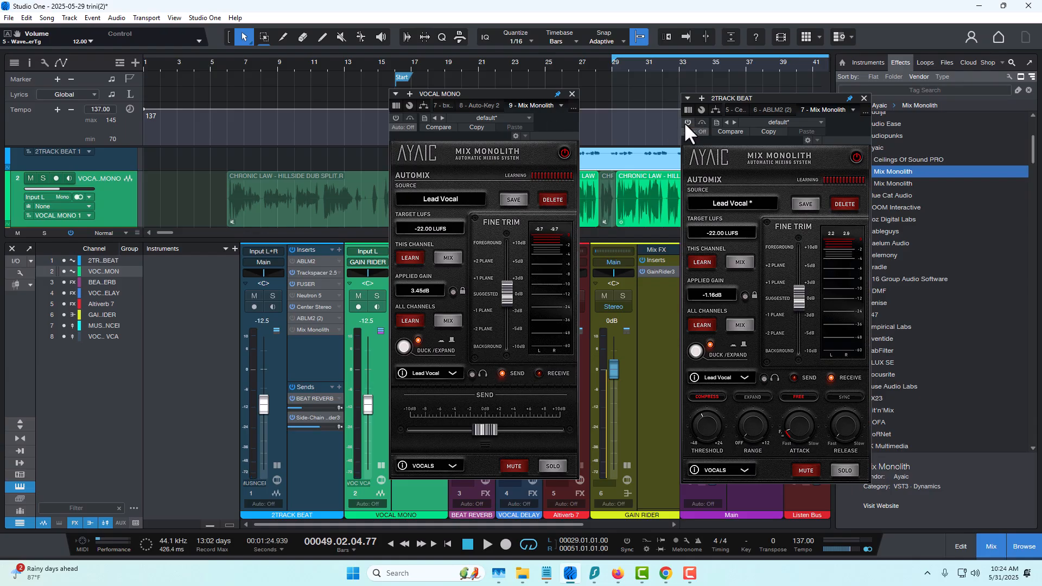
left_click(611, 67)
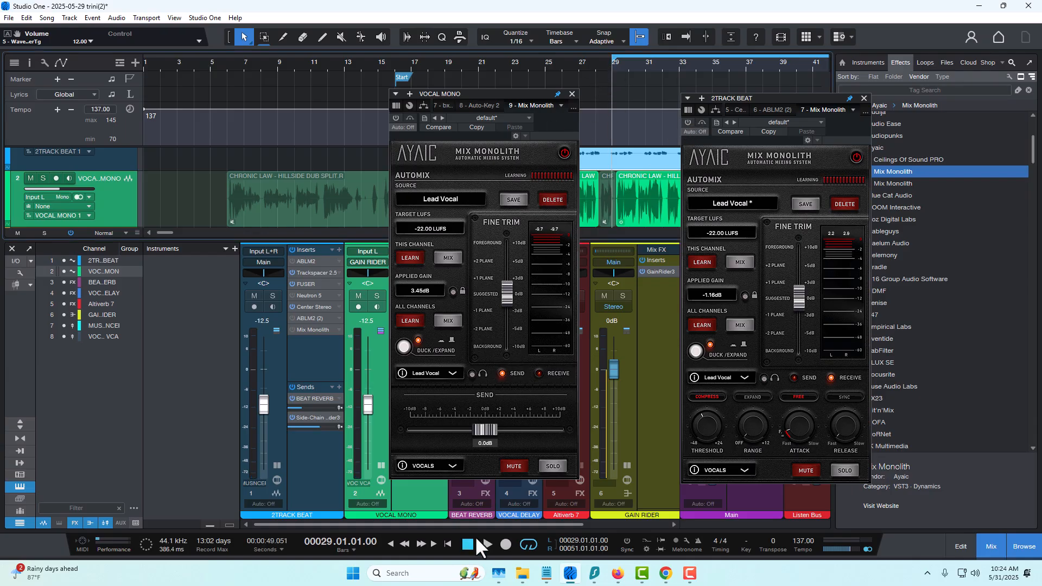
left_click(488, 544)
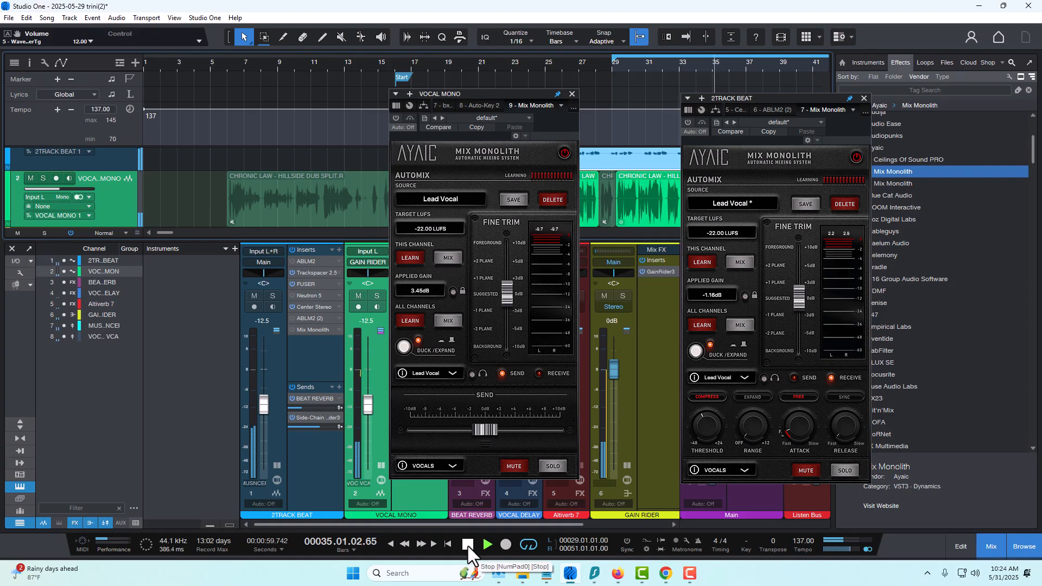
left_click(468, 544)
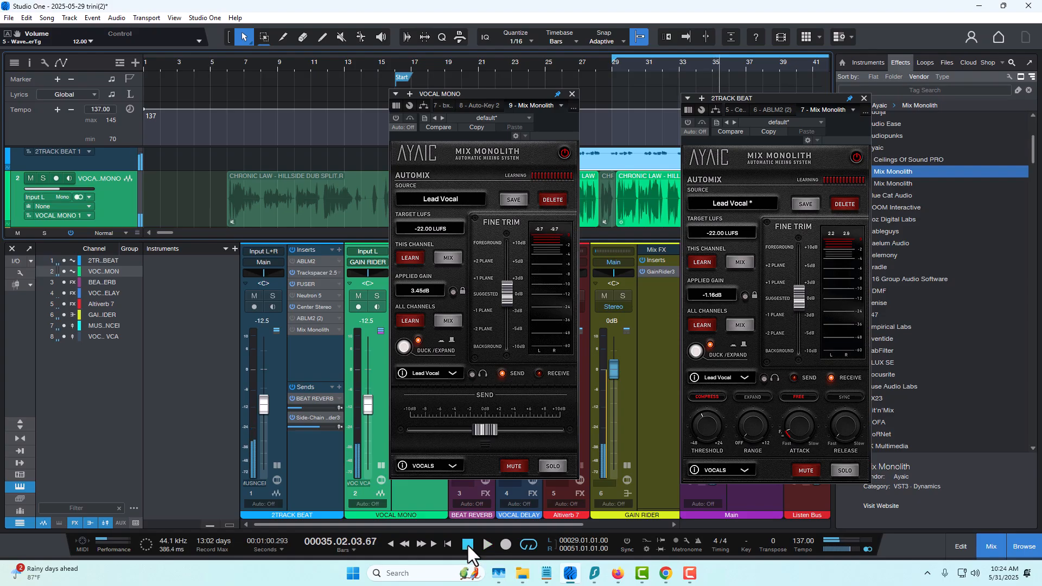
Step: Re-enable Mix Monolith on both tracks and play from bar 29 again to compare the automatic balance
left_click(613, 67)
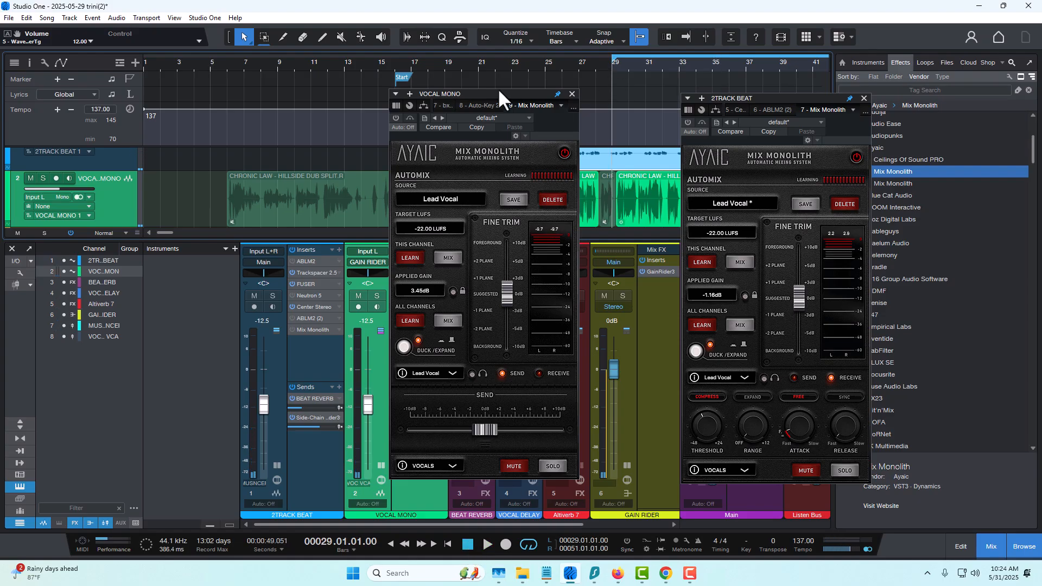
left_click(397, 119)
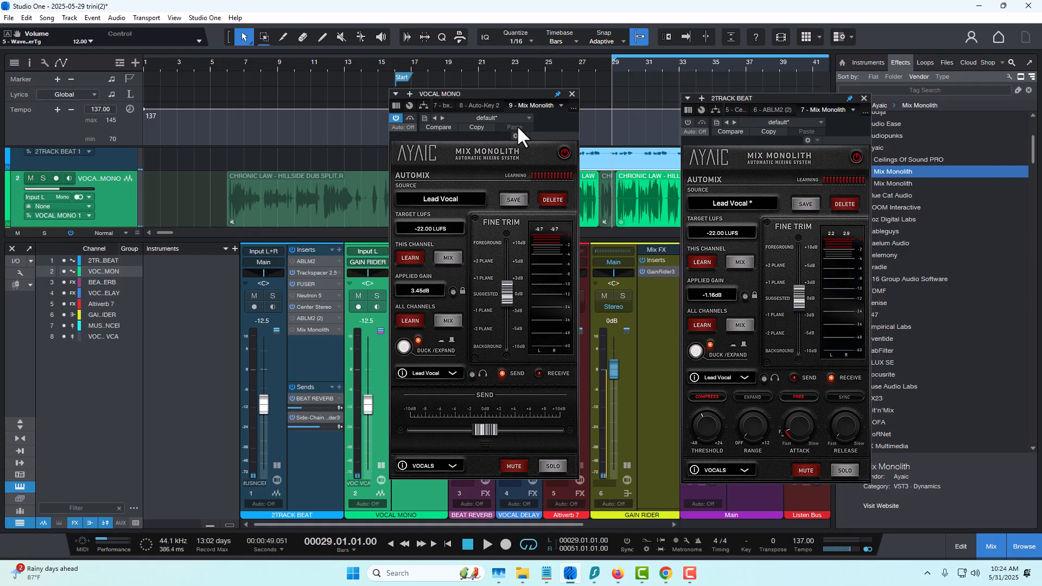
left_click(487, 544)
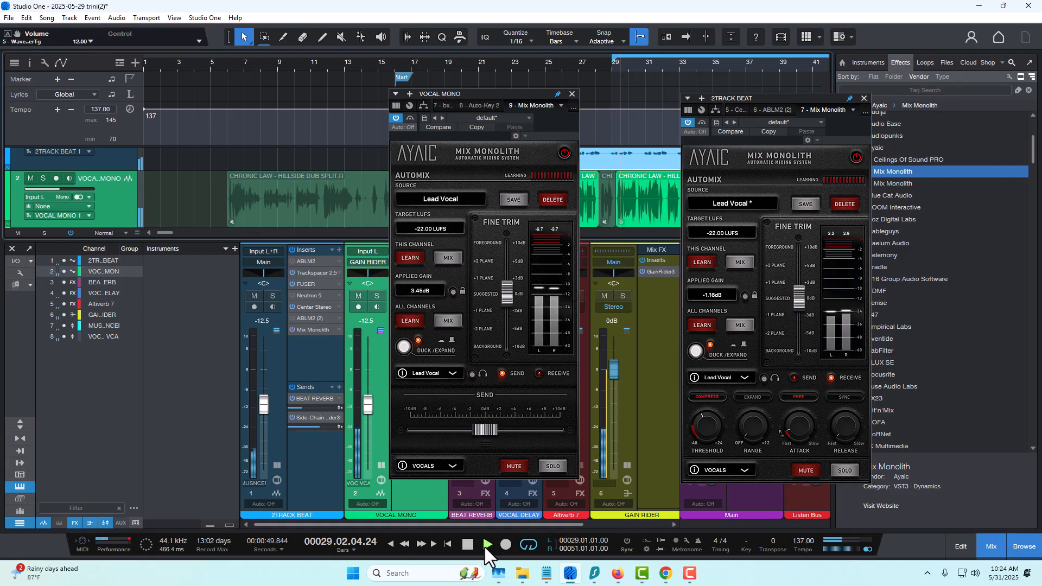